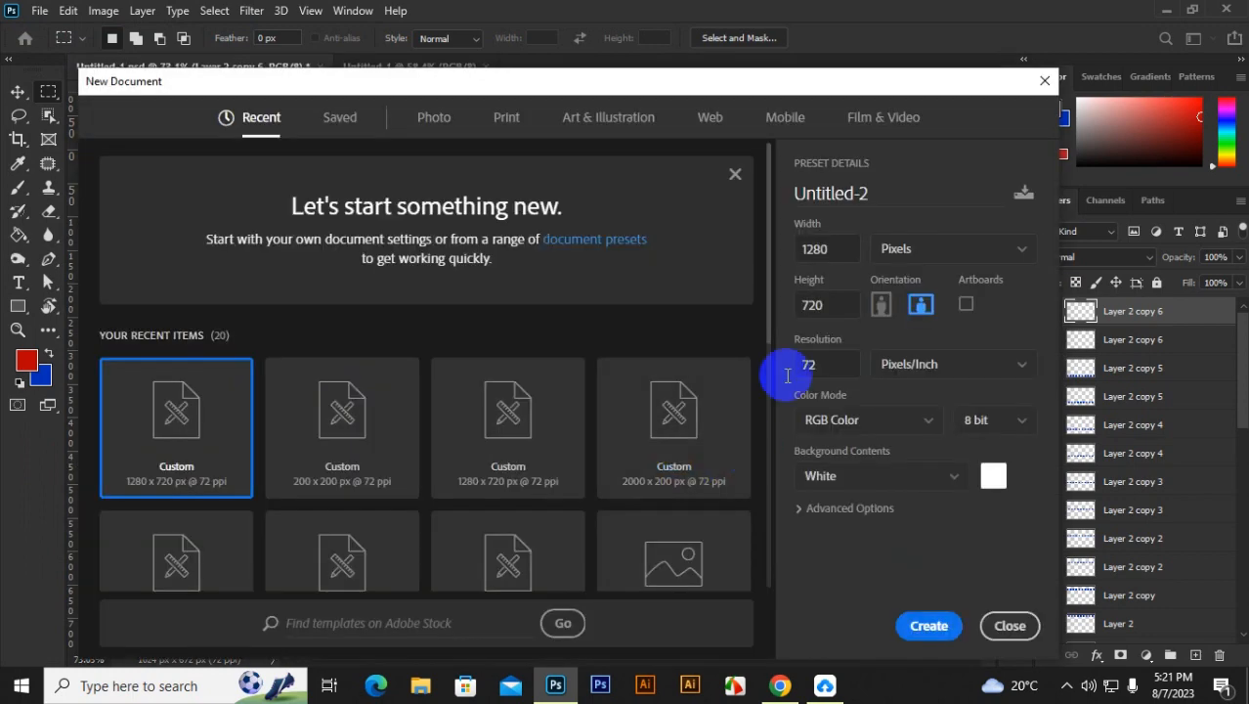
Step: Create a new 1280 x 720 pixel document at 72 pixels/inch in RGB Color with a white background
left_click(839, 249)
left_click(817, 303)
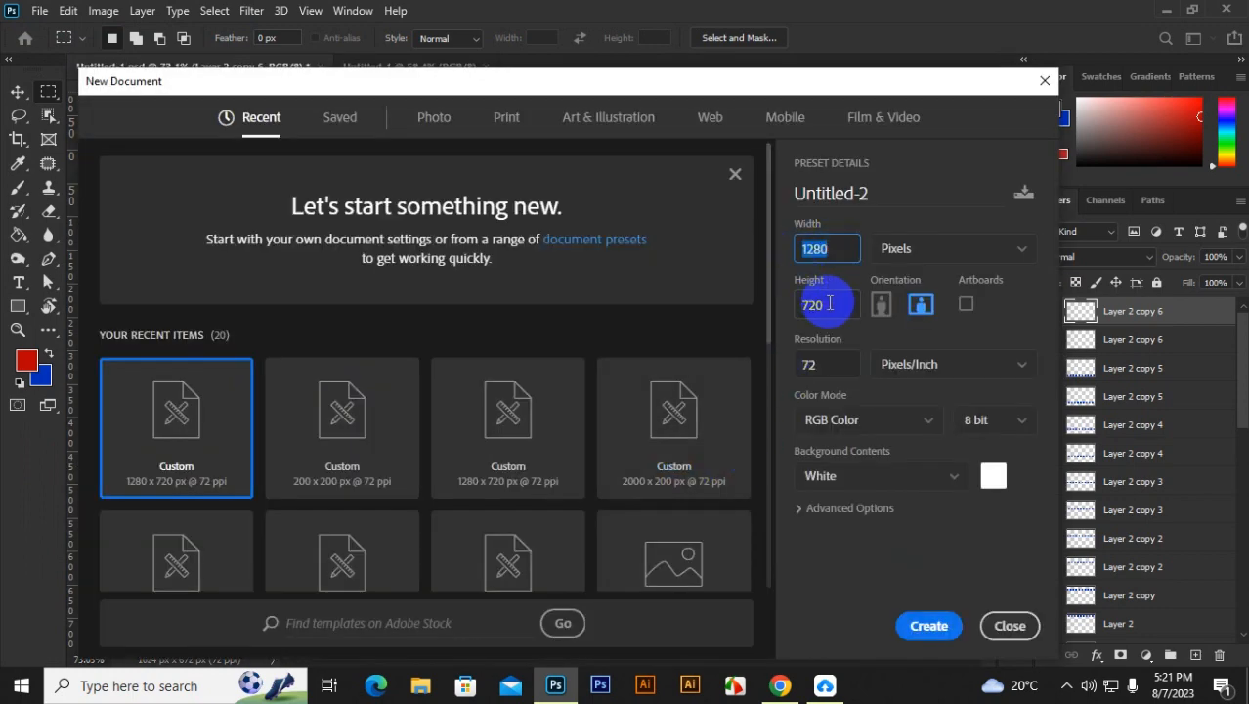
left_click(824, 304)
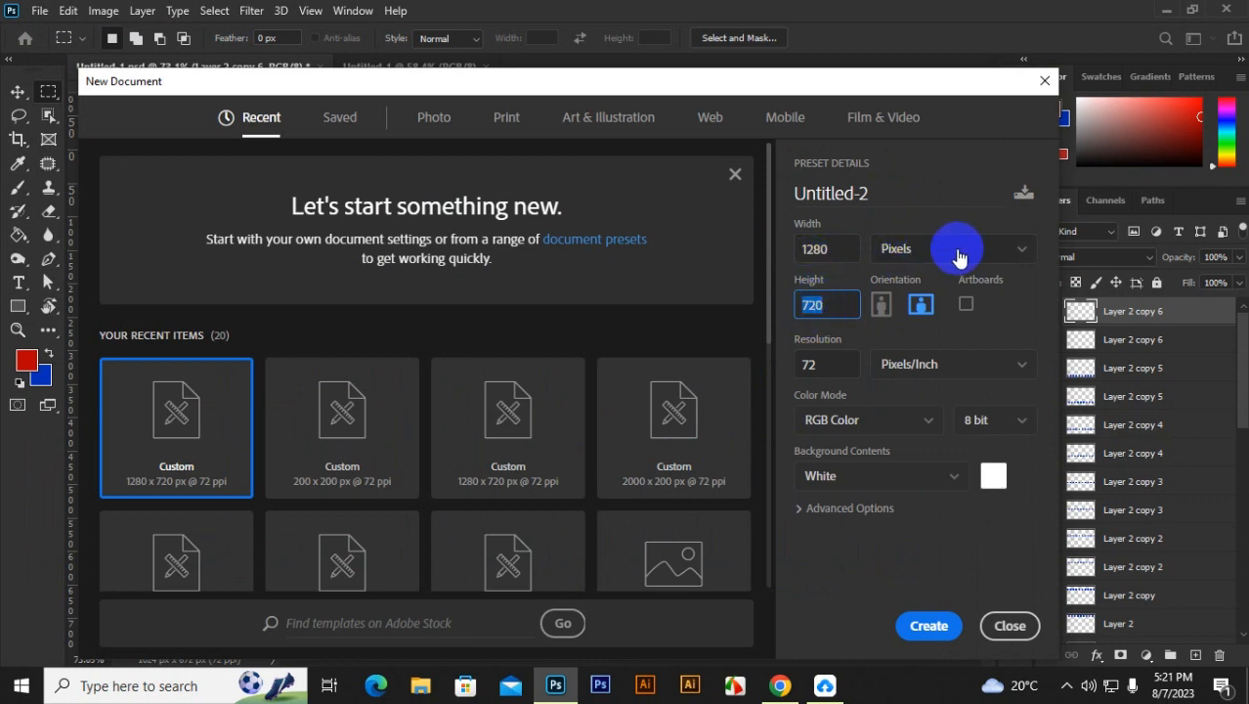
left_click(804, 362)
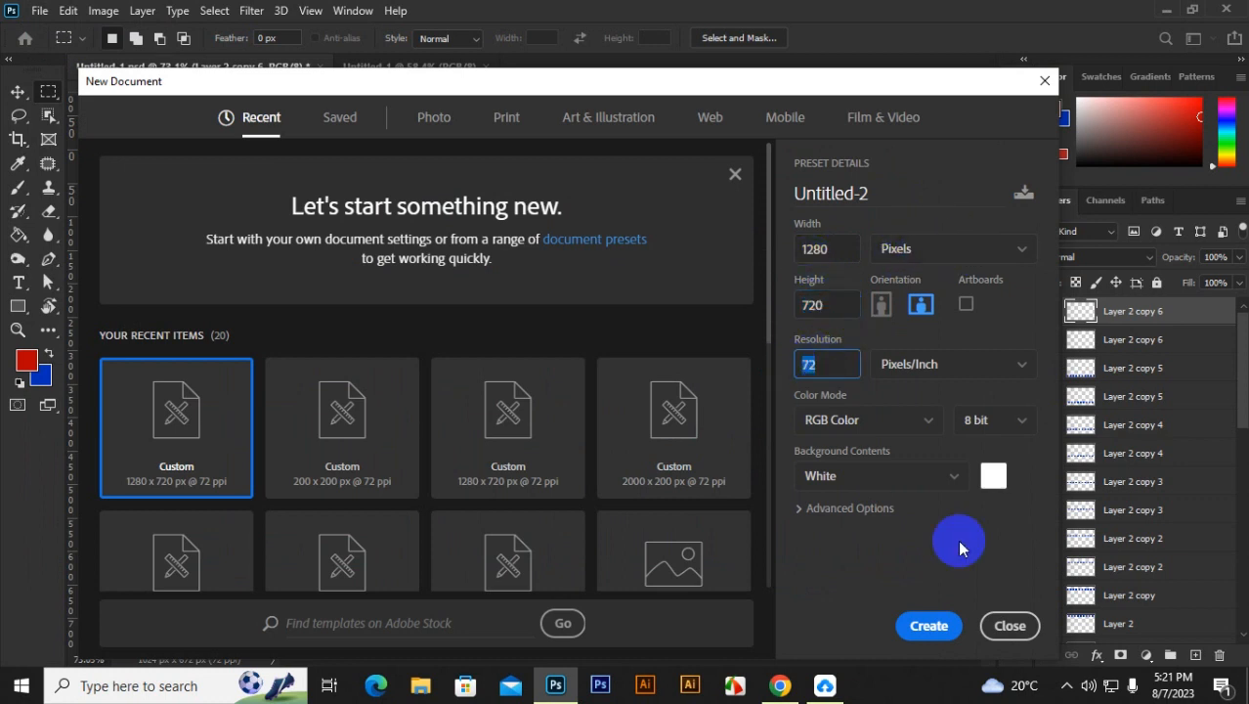
left_click(928, 625)
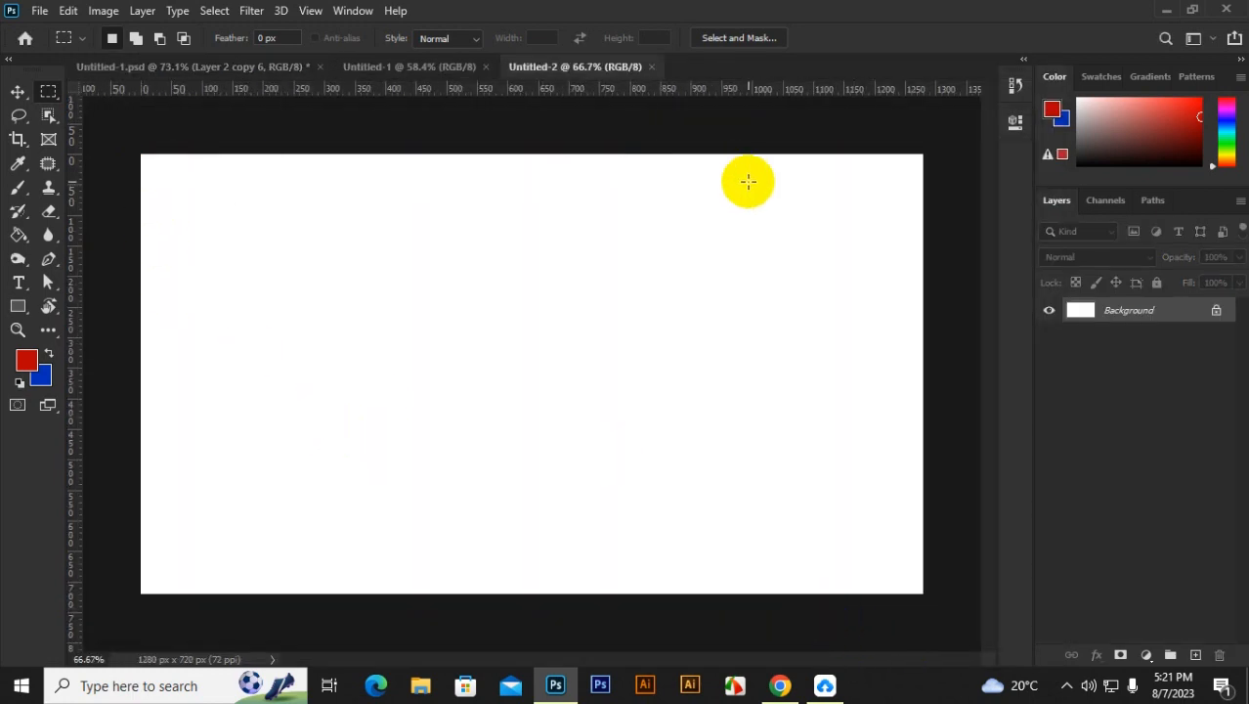
Step: On a new layer, fill a full-height vertical strip about 50 px wide near the canvas's left edge with red #b60000
right_click(46, 92)
left_click(46, 89)
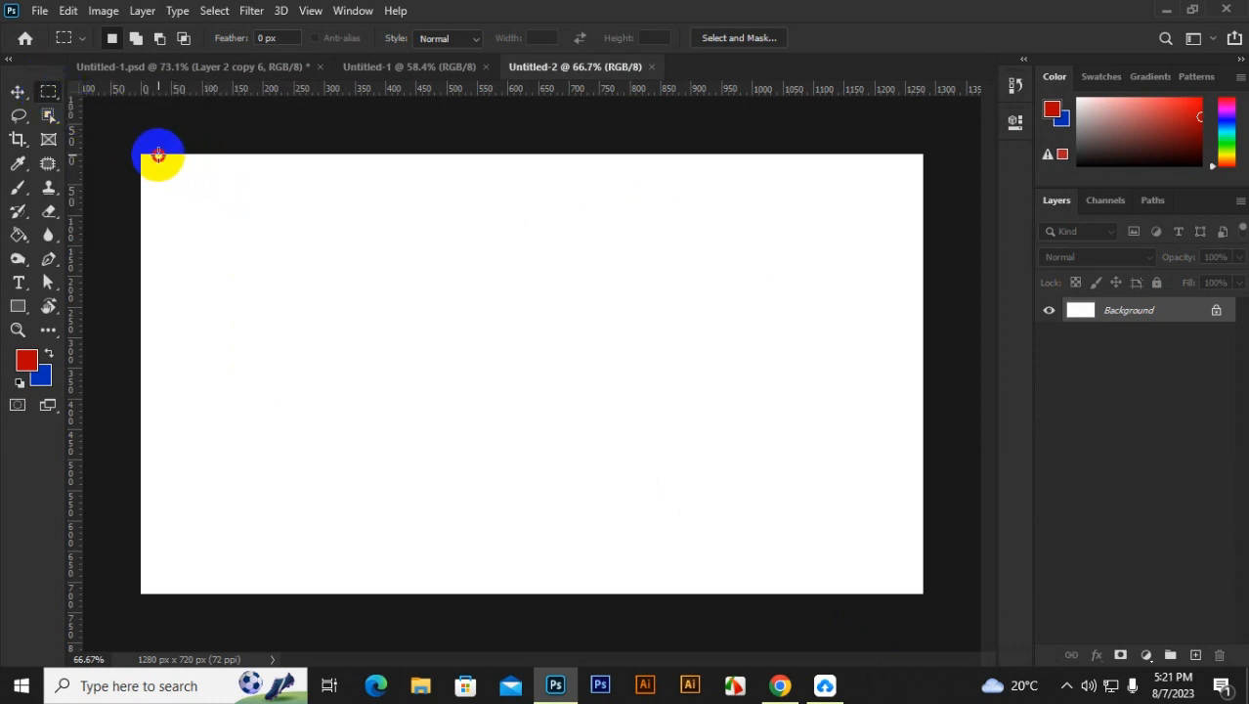
left_click_drag(158, 154, 188, 613)
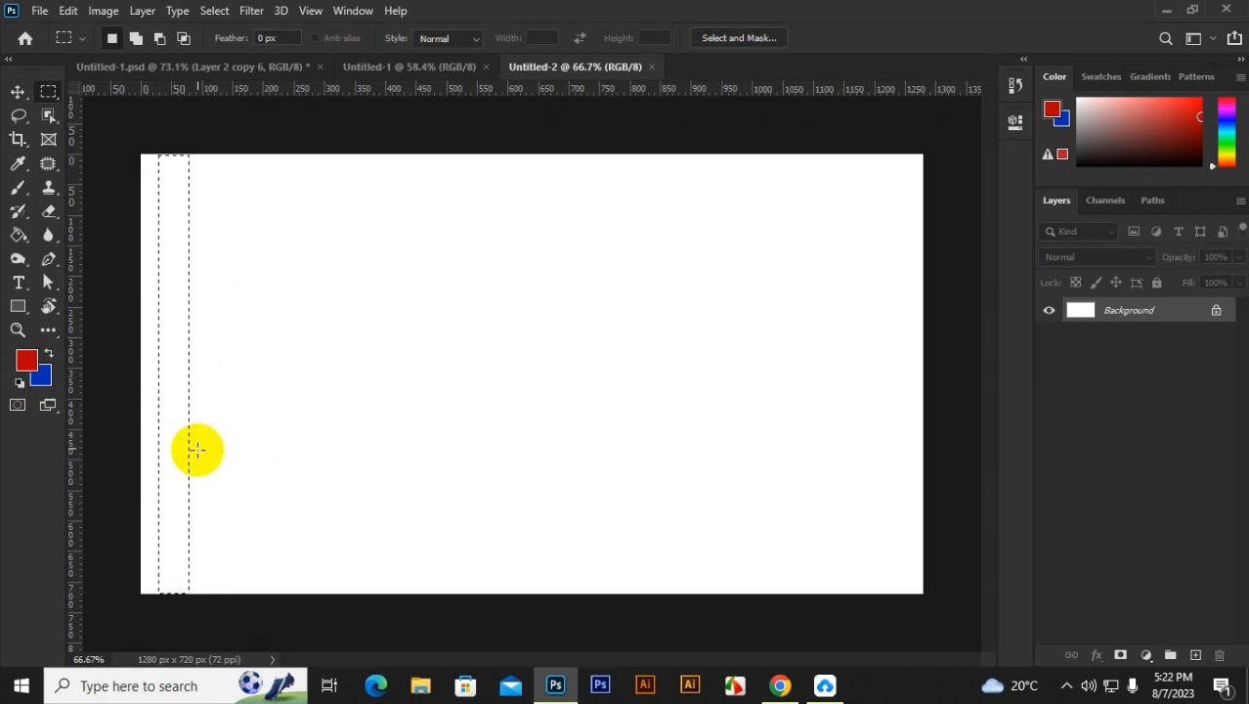
left_click(1196, 655)
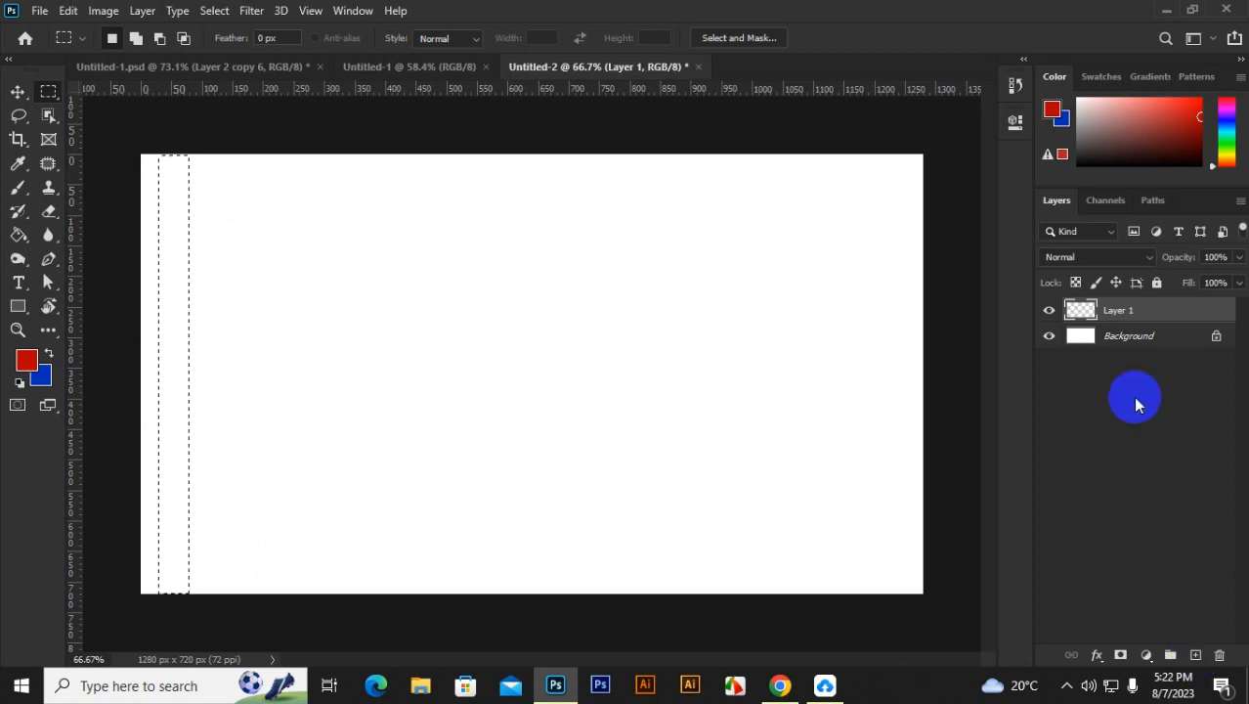
left_click(27, 363)
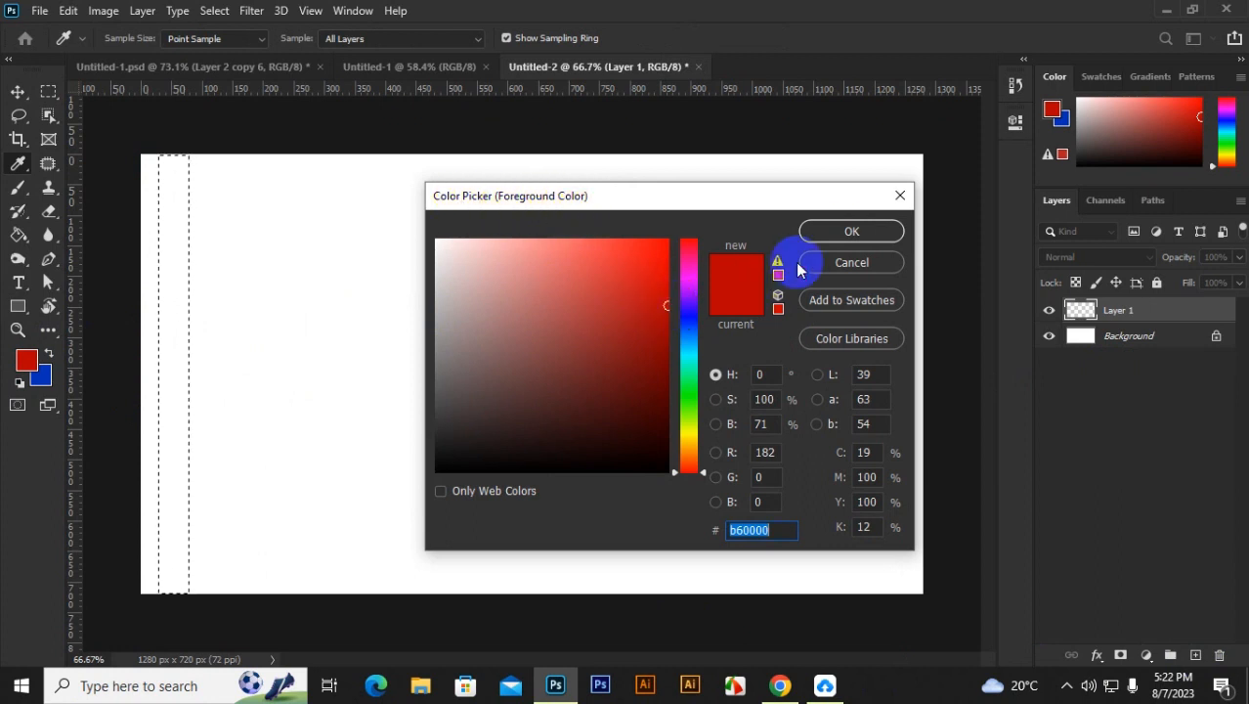
left_click(849, 233)
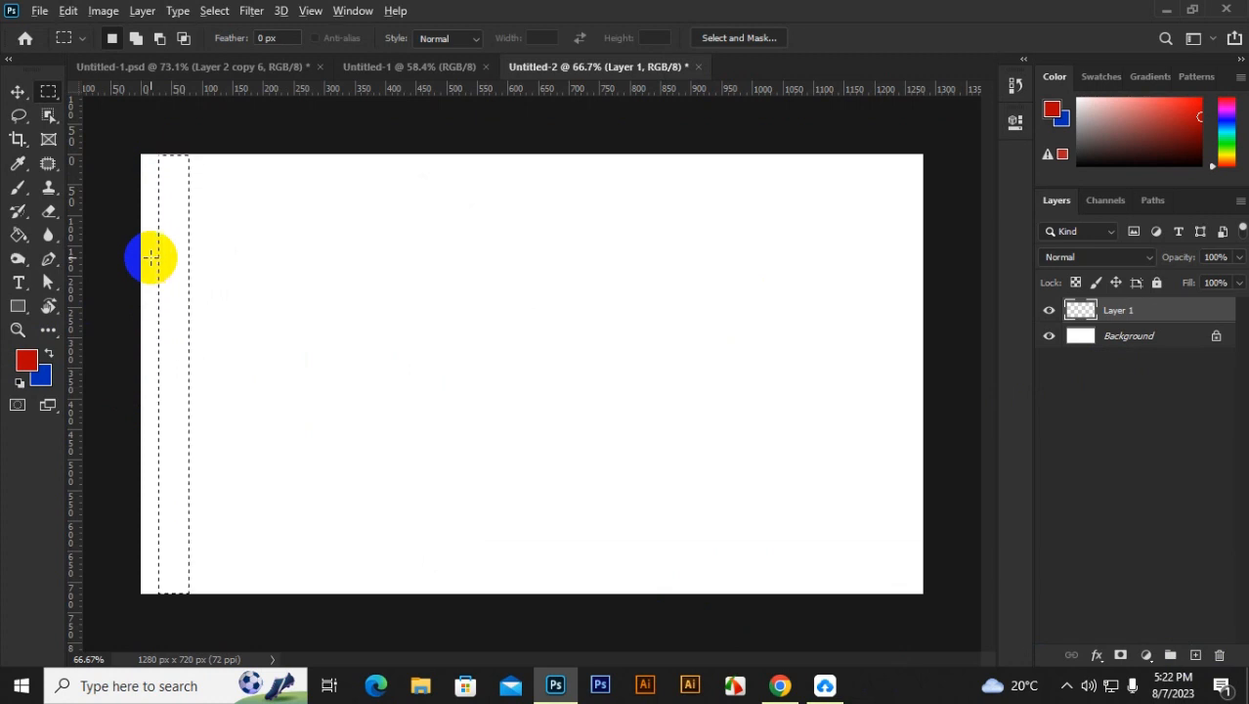
key("alt+BackSpace")
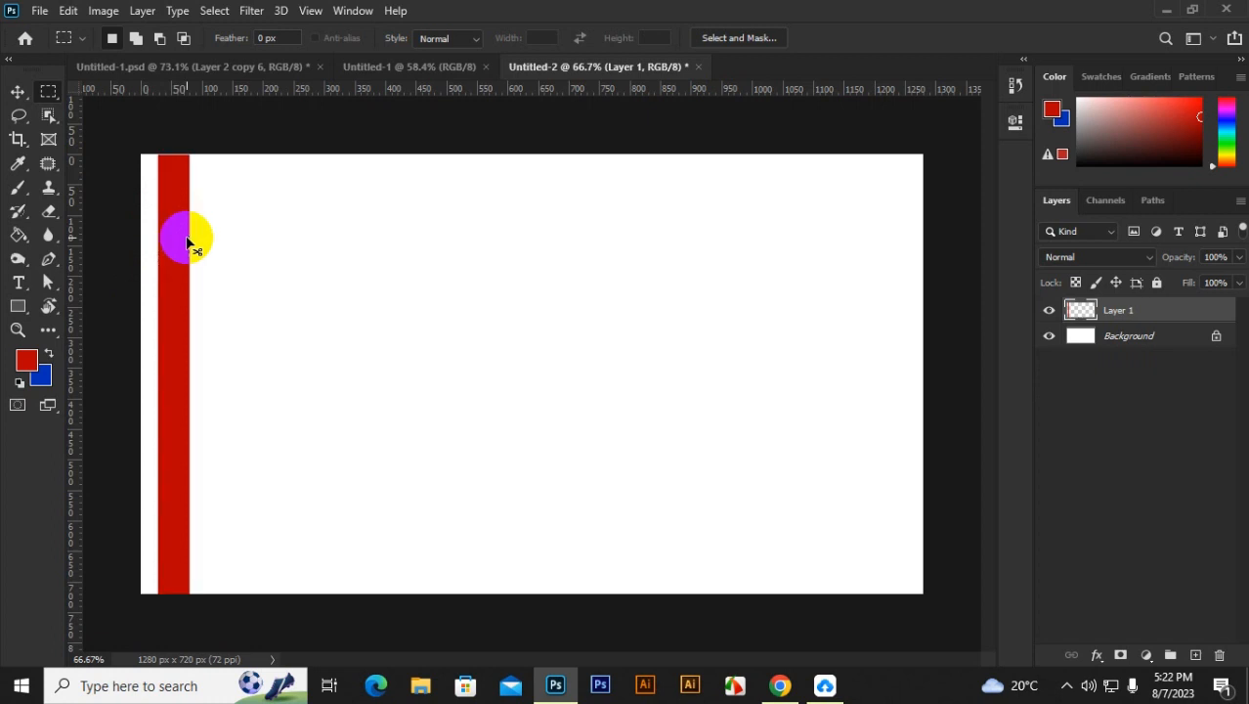
Step: Move the red strip to the canvas's left edge and place a duplicate beside it with a narrow gap
left_click(18, 93)
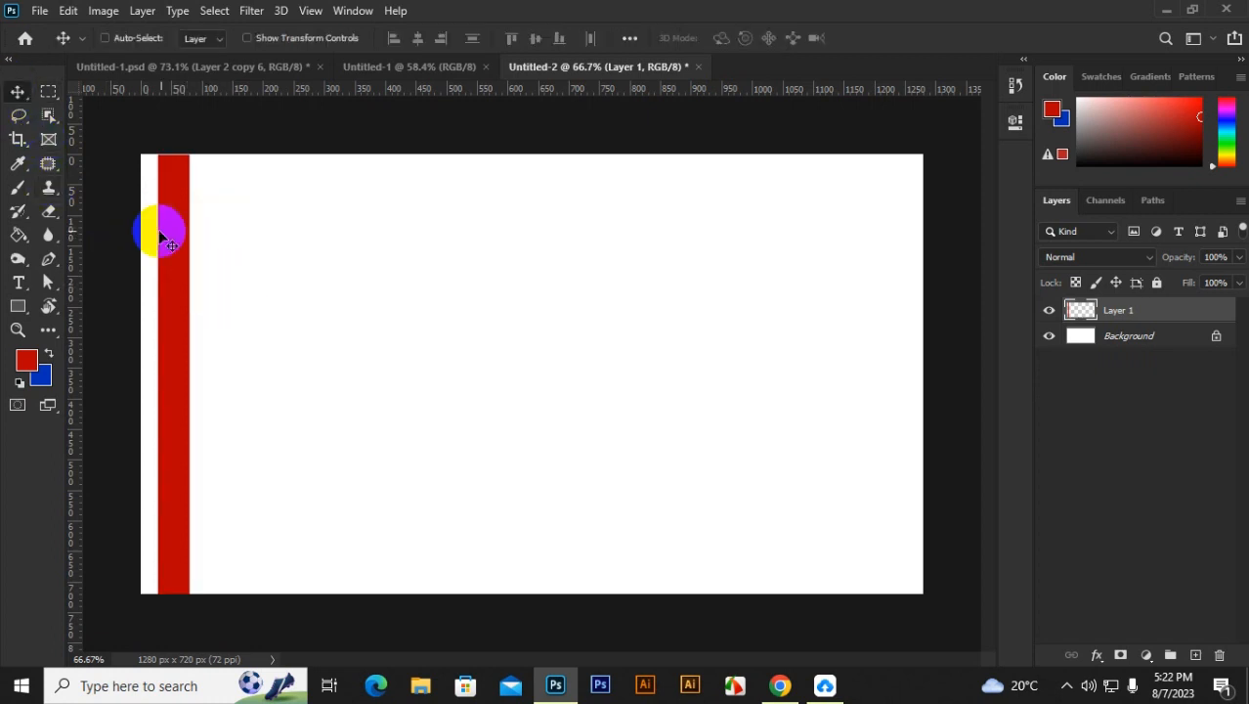
left_click_drag(184, 256, 172, 260)
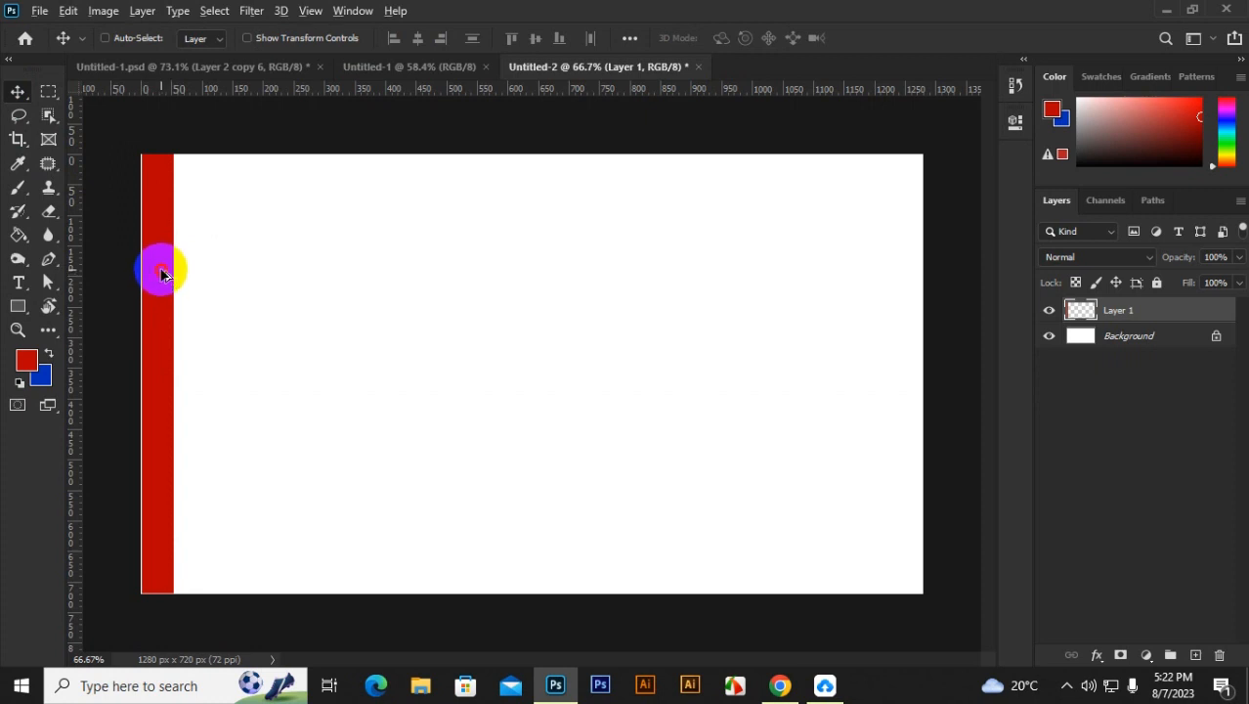
left_click_drag(162, 274, 200, 274)
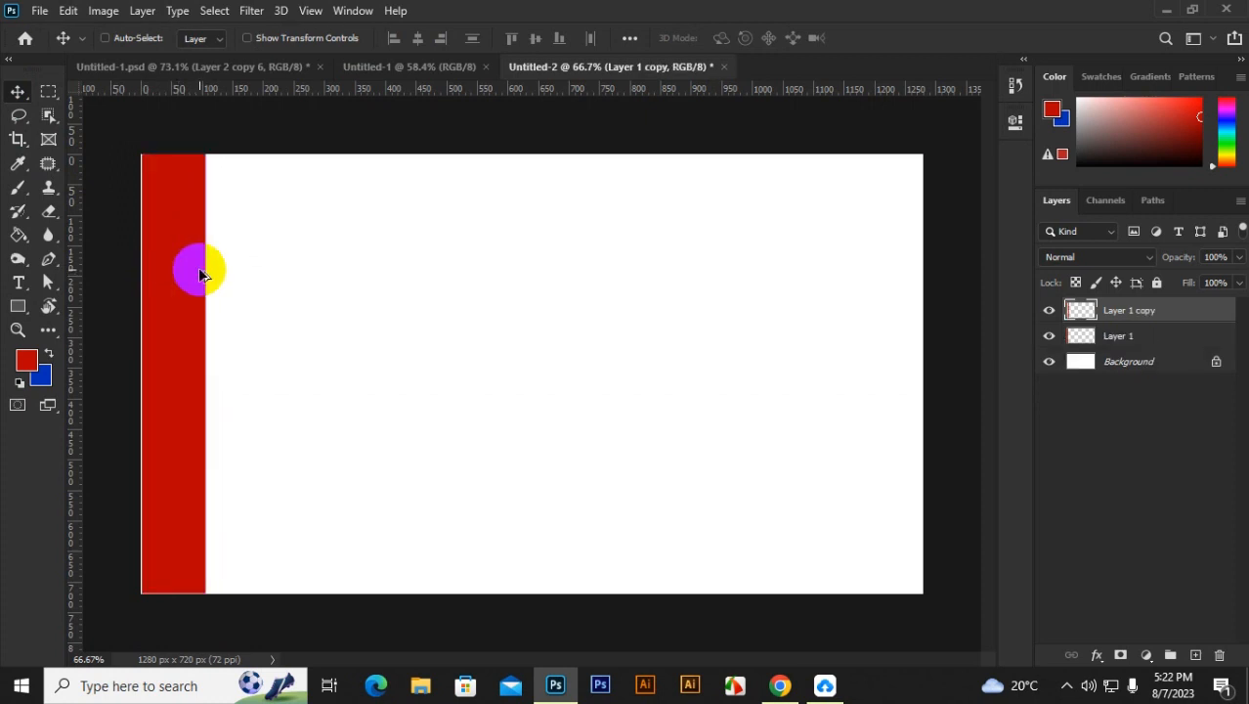
key("Right")
key("Right")
key("Right")
key("Right")
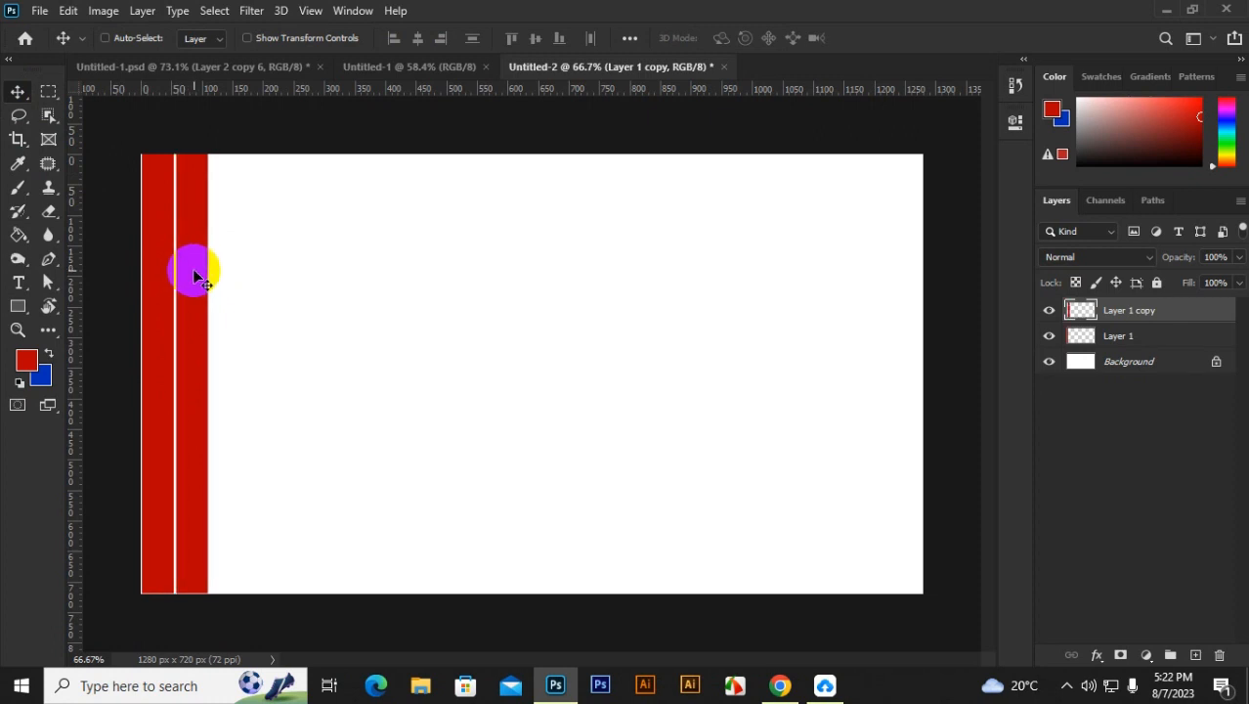
Step: Duplicate the red strip repeatedly across the canvas up to its right edge, leaving narrow gaps between the 19 strips
left_click_drag(193, 277, 507, 262)
left_click_drag(507, 262, 692, 258)
left_click_drag(692, 258, 733, 256)
left_click_drag(733, 256, 787, 251)
left_click_drag(786, 251, 870, 248)
left_click_drag(870, 249, 917, 245)
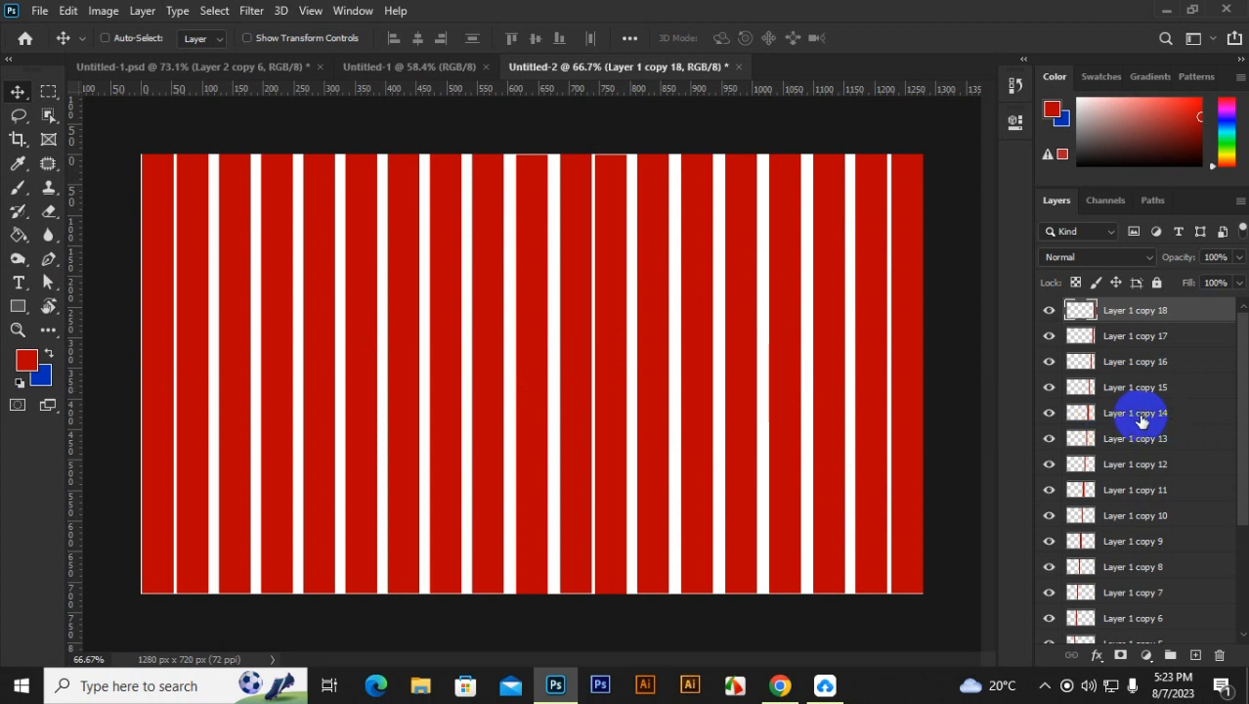
Step: Select all the red strip layers, from Layer 1 copy 18 to Layer 1, and distribute them evenly horizontally
scroll(1139, 400, "down", 3)
scroll(1138, 413, "down", 1)
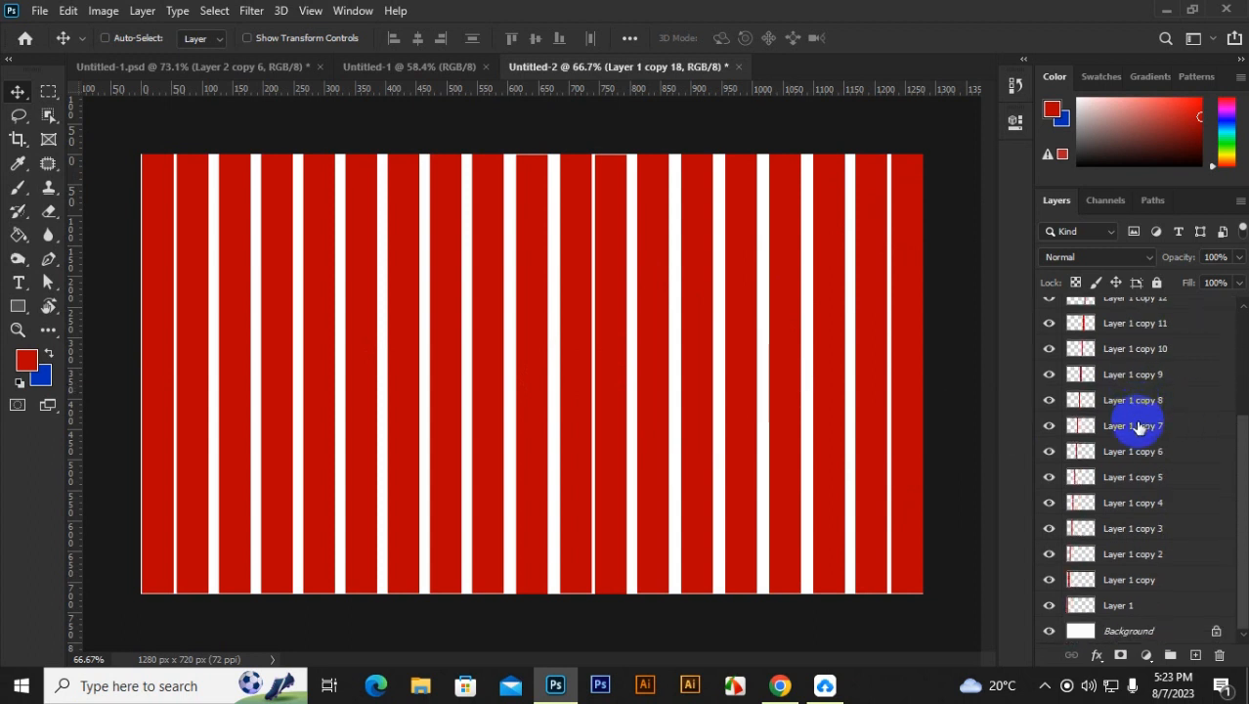
scroll(1134, 422, "up", 4)
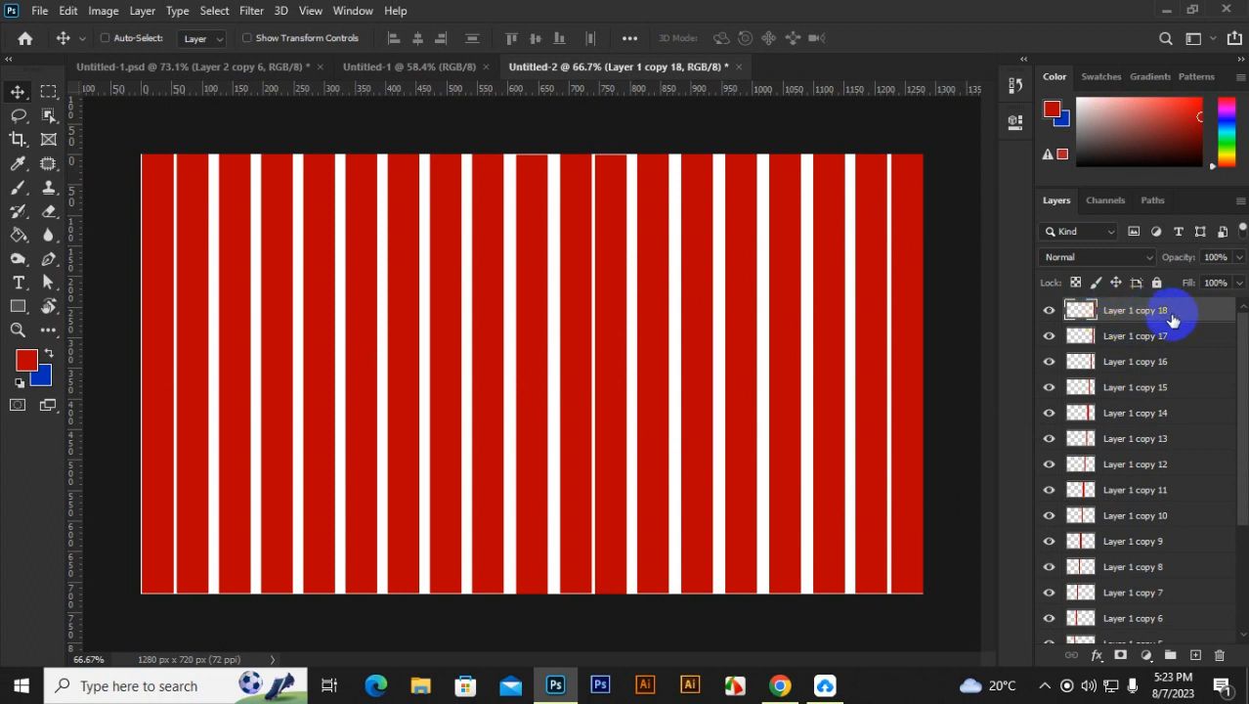
scroll(1126, 504, "down", 1)
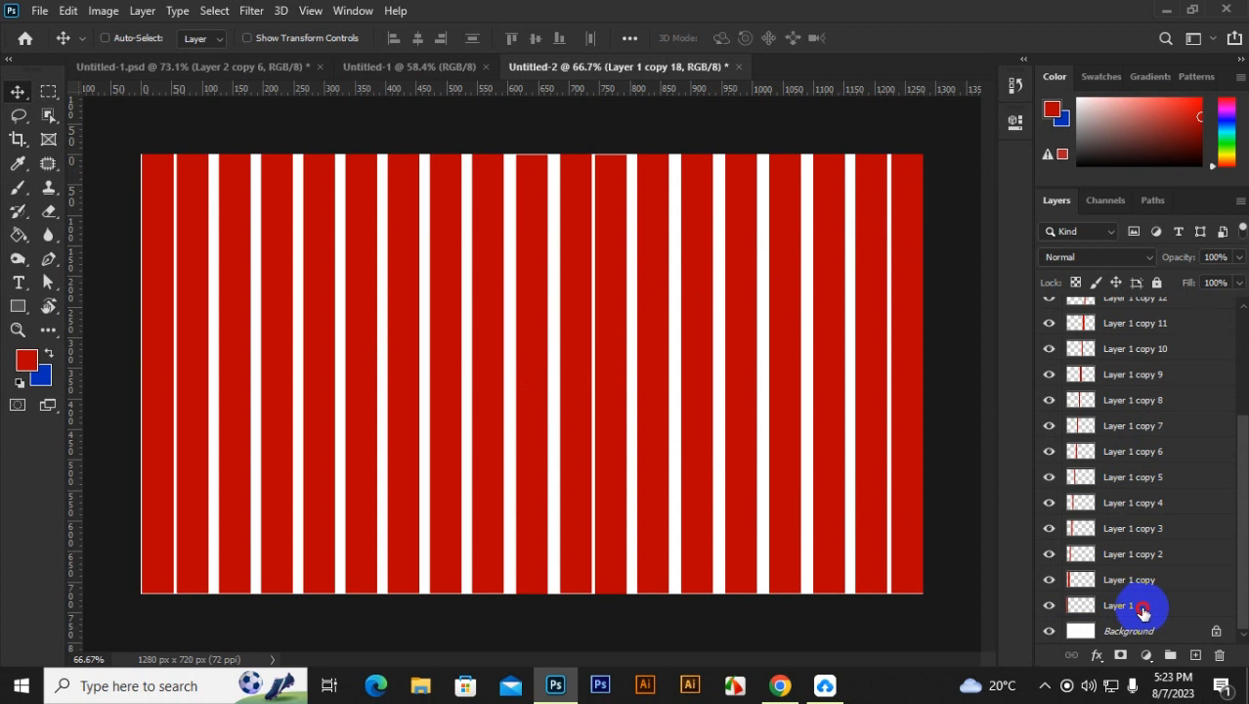
left_click(1143, 607, "shift")
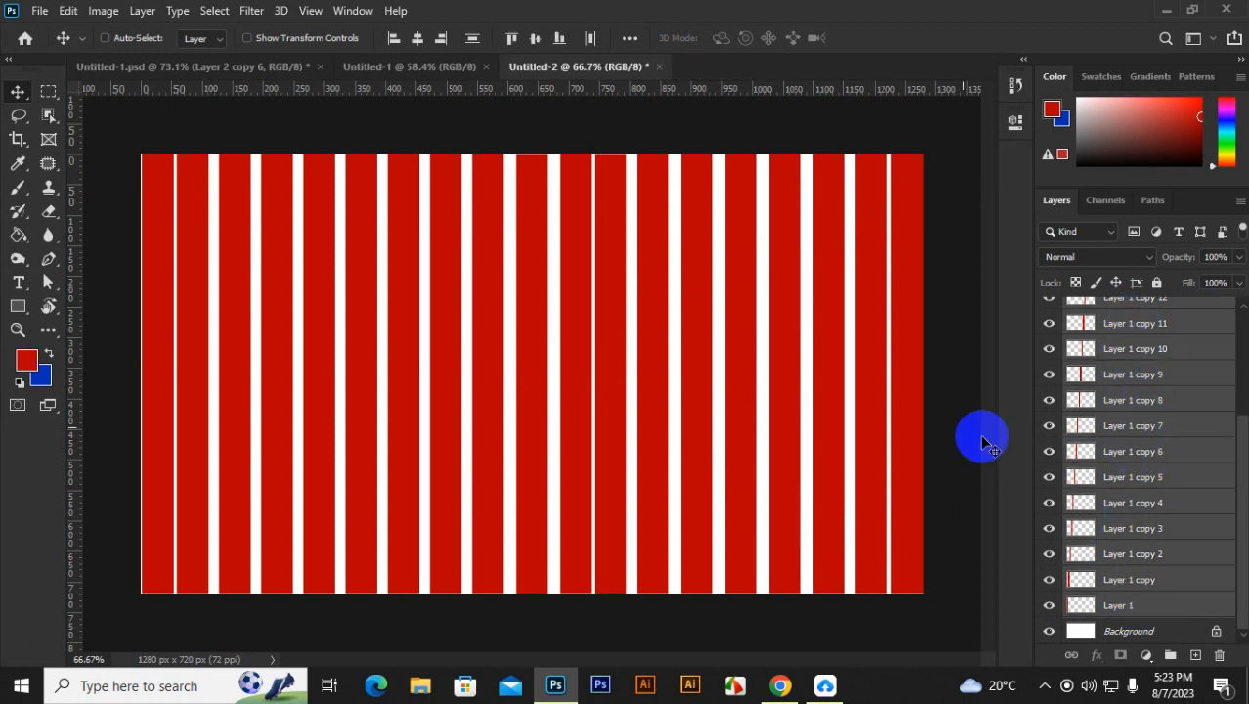
left_click(591, 39)
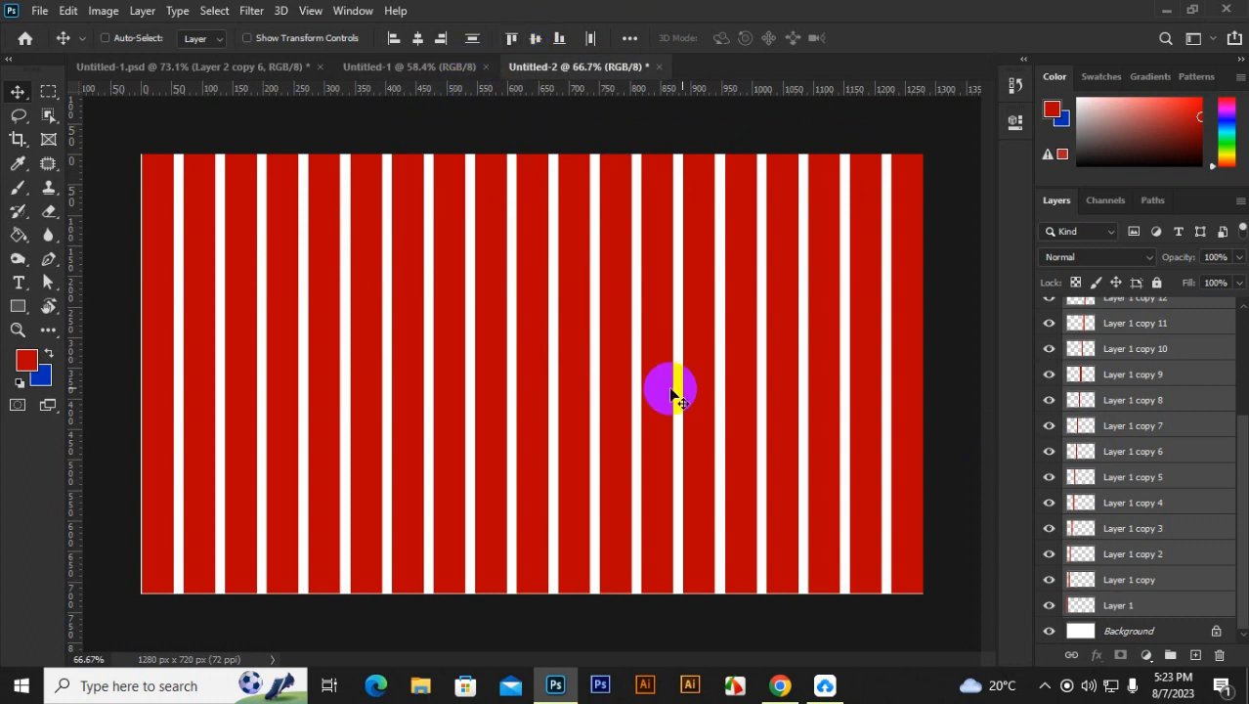
Step: On a new layer above the red strips, fill a full-width horizontal strip near the canvas's top with the blue background color
scroll(1139, 366, "up", 5)
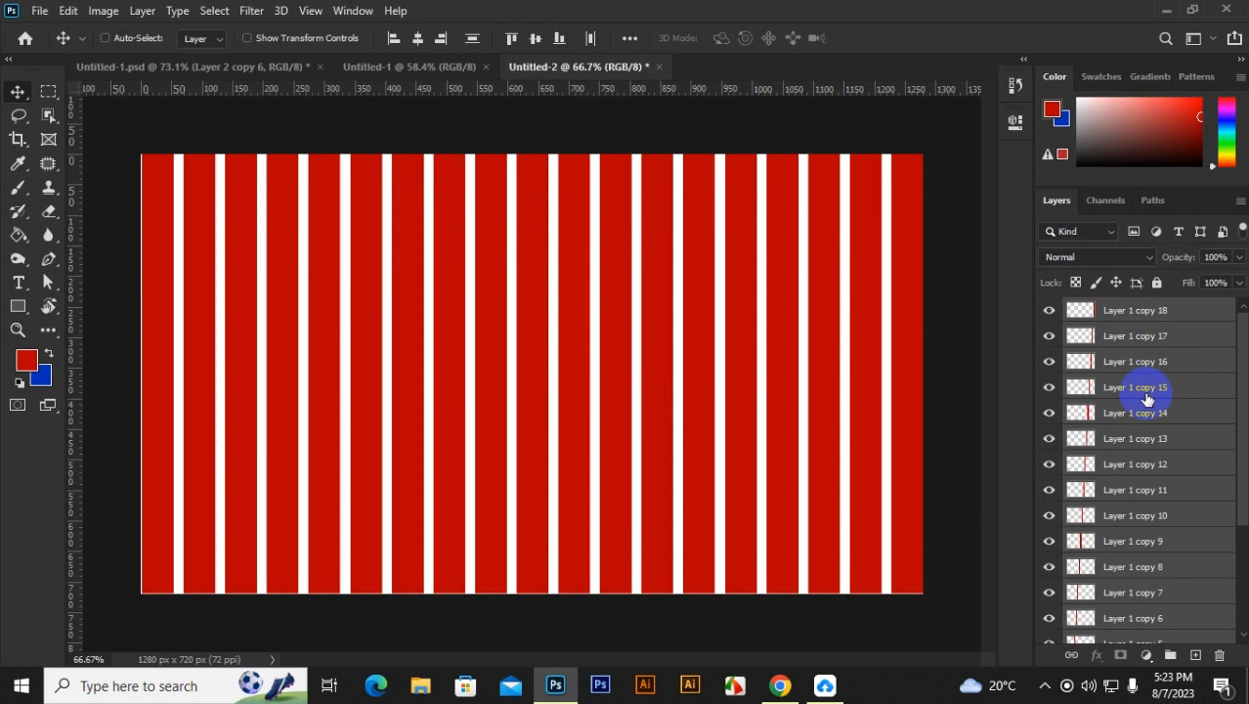
left_click(1159, 311)
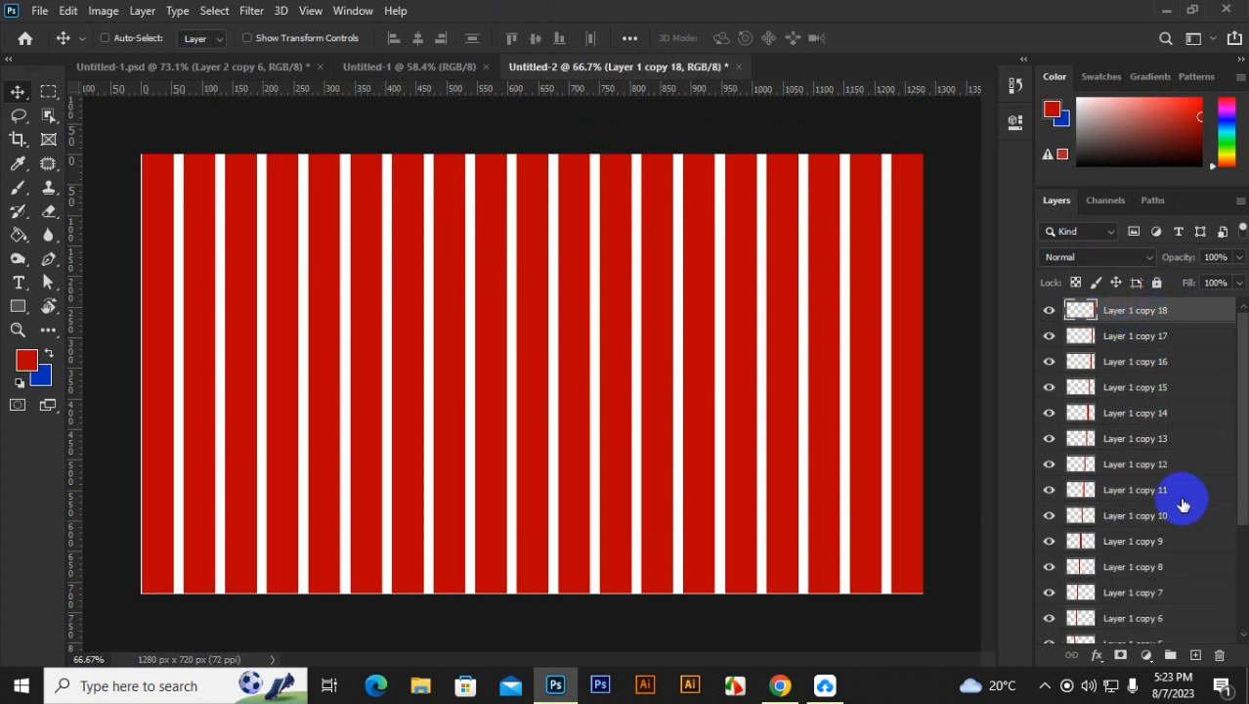
left_click(1195, 654)
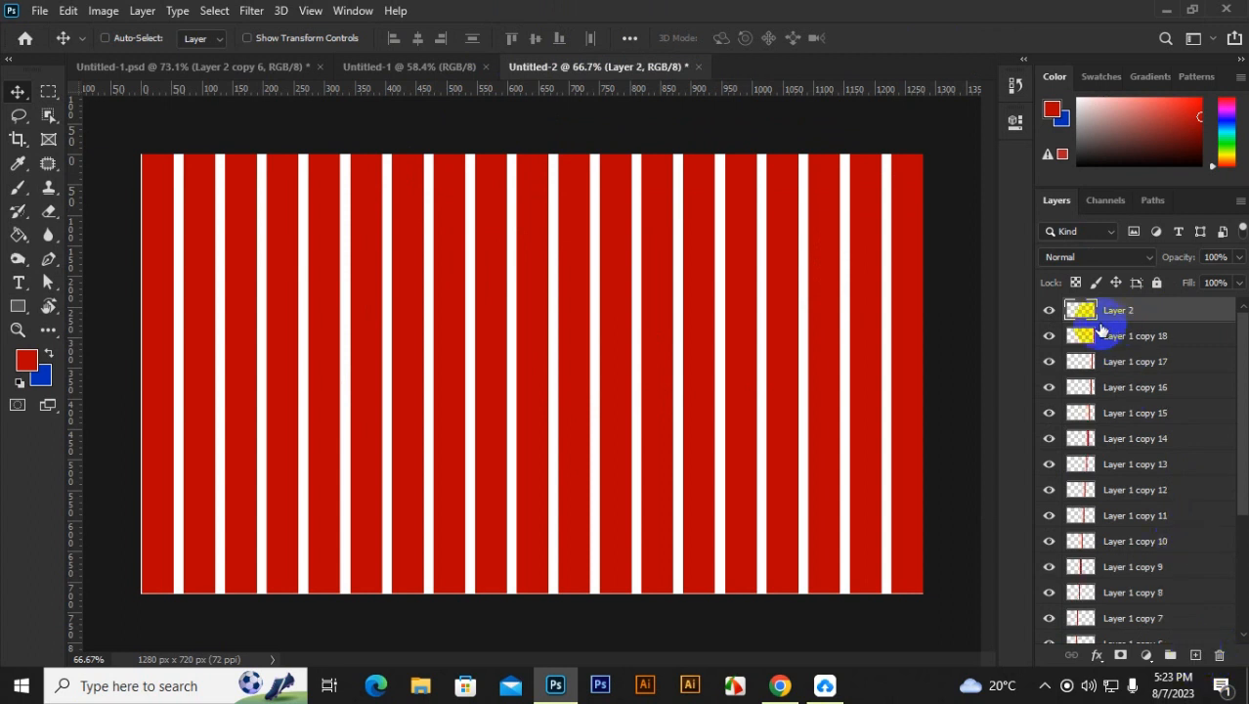
left_click(45, 93)
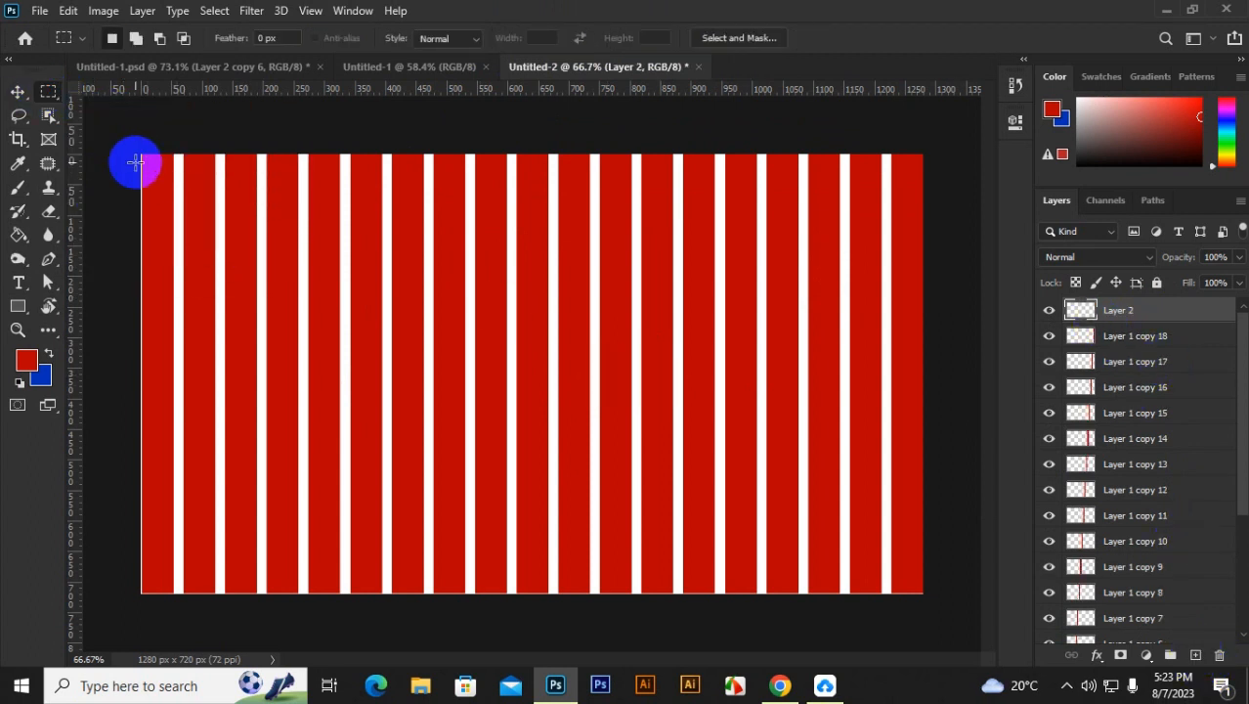
left_click_drag(142, 164, 951, 192)
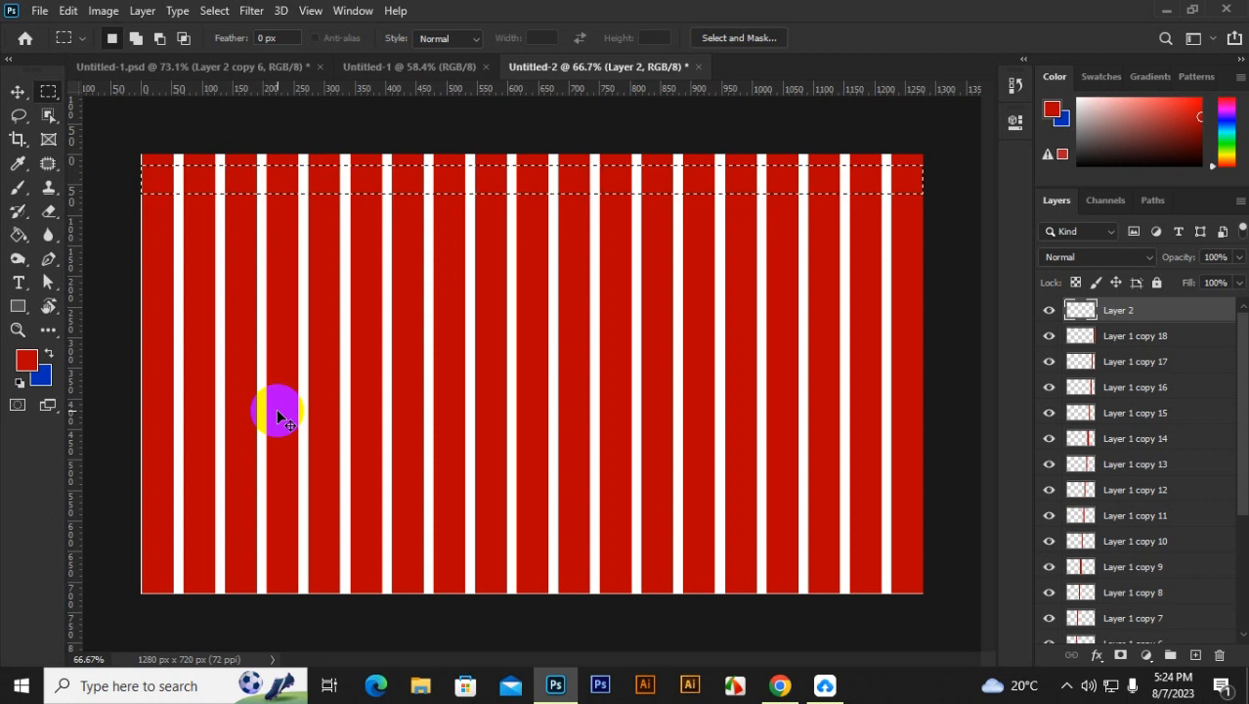
key("ctrl+BackSpace")
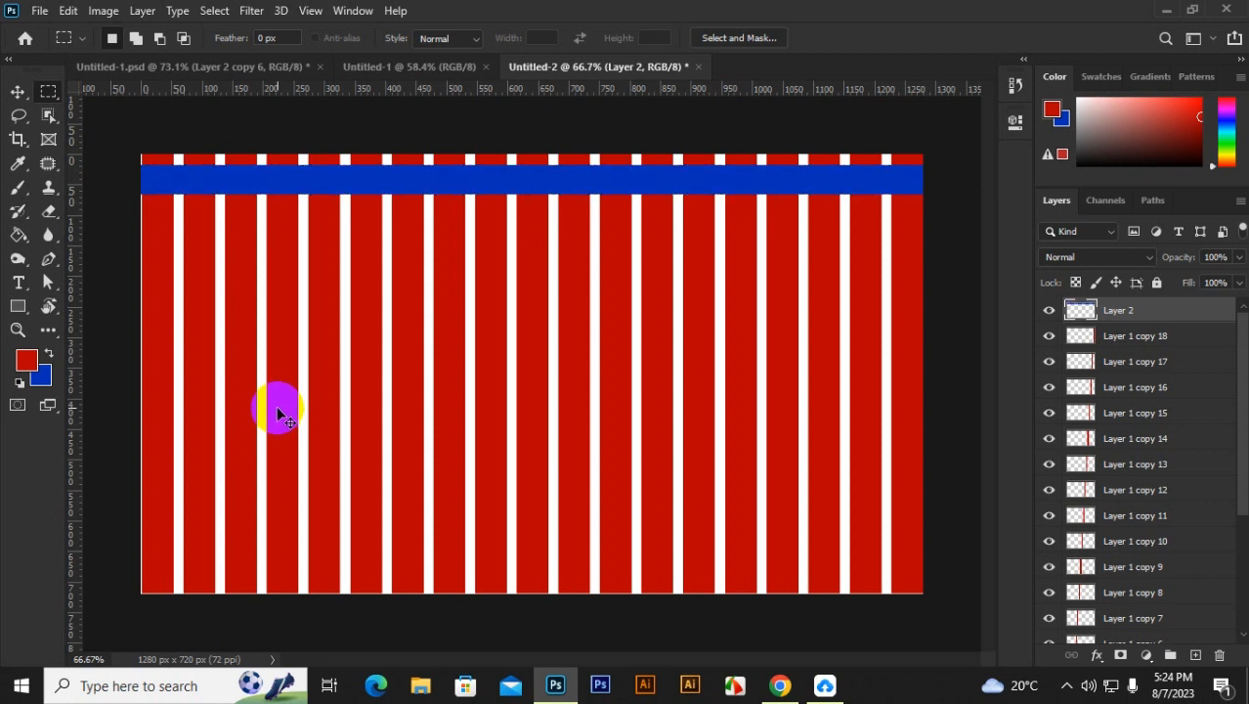
Step: Duplicate the blue strip directly below the original and nudge the copy up to narrow the gap
left_click(17, 91)
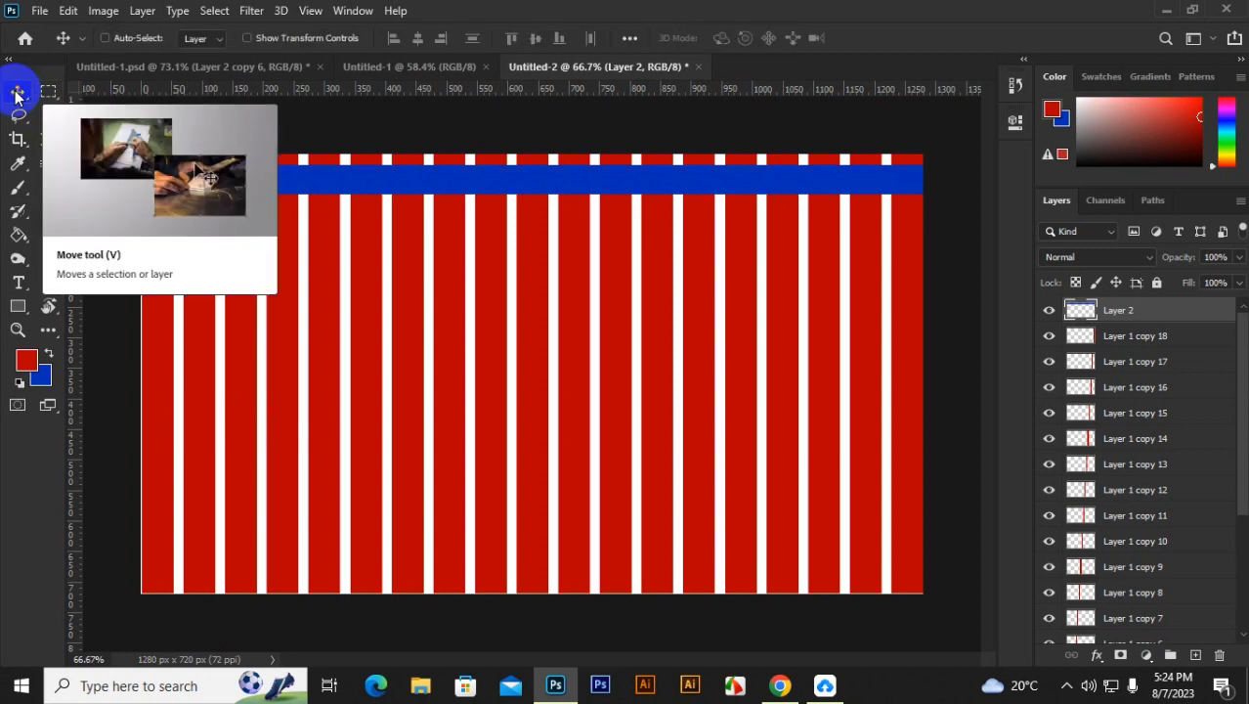
left_click_drag(476, 189, 496, 231)
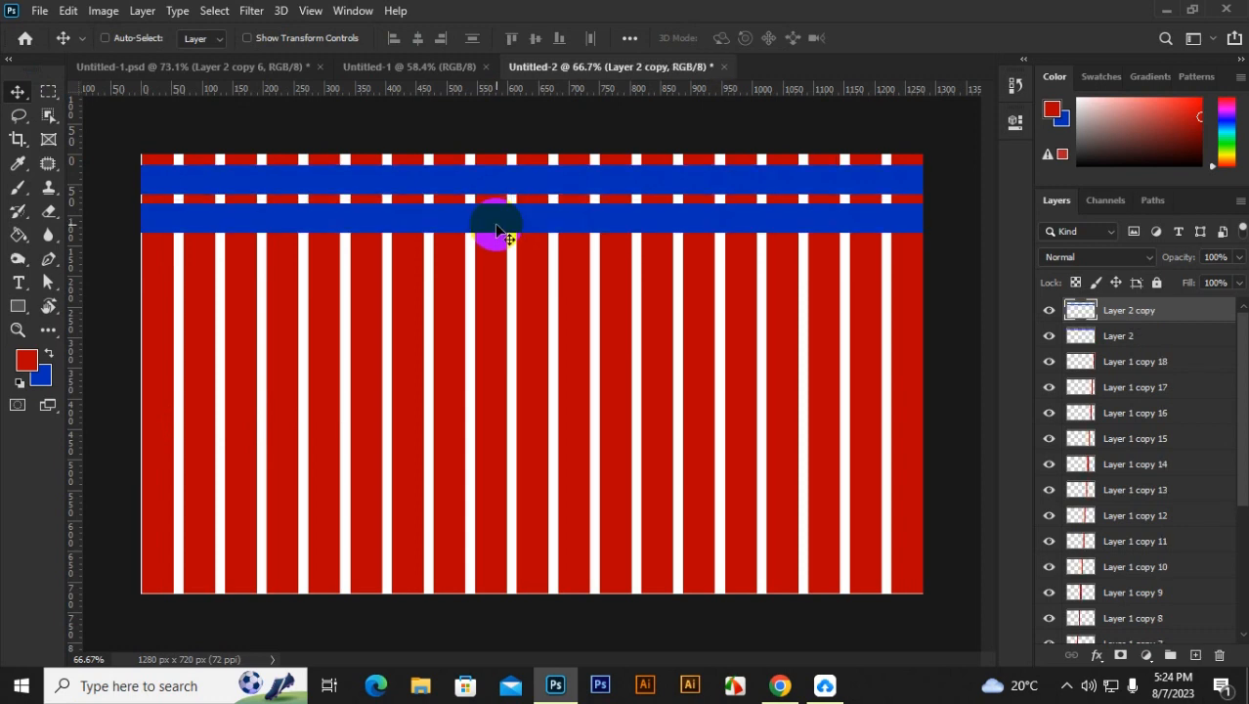
key("Up")
key("Up")
key("Up")
key("Up")
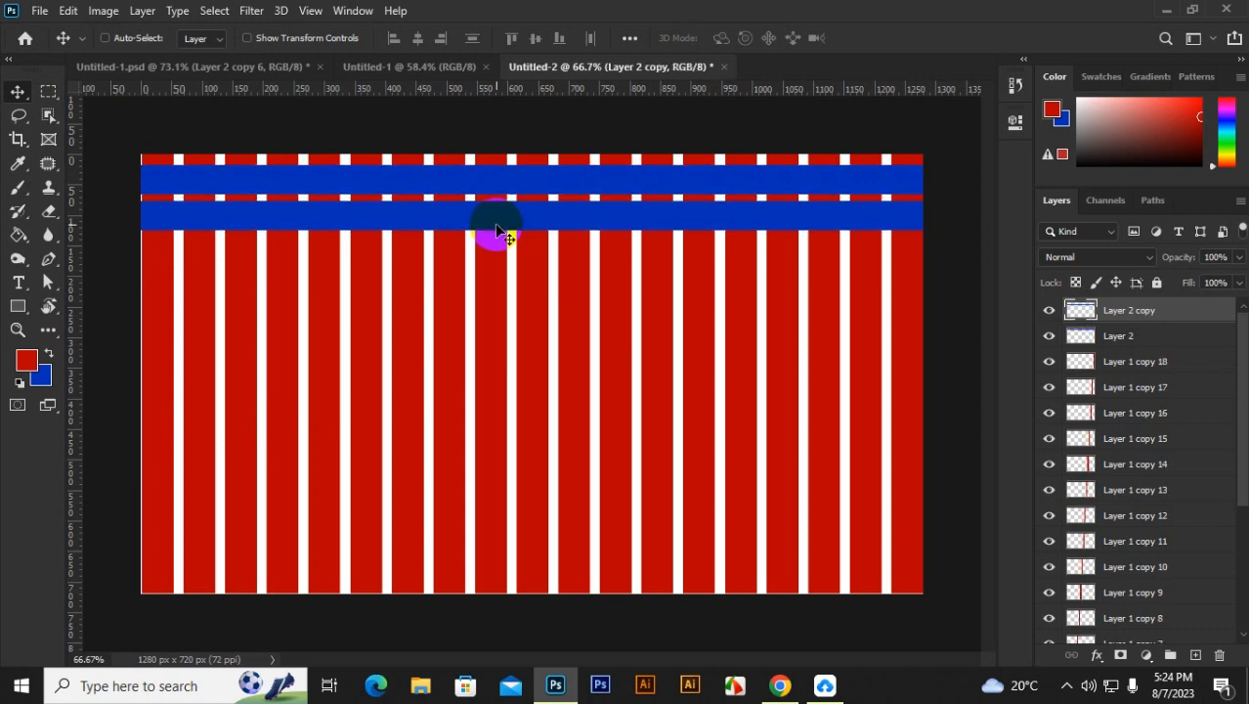
Step: Select both blue strip layers and nudge them up slightly toward the canvas's top edge
left_click(1154, 342, "shift")
key("Up")
key("Up")
key("Up")
key("Up")
key("Up")
key("Up")
key("Up")
key("Up")
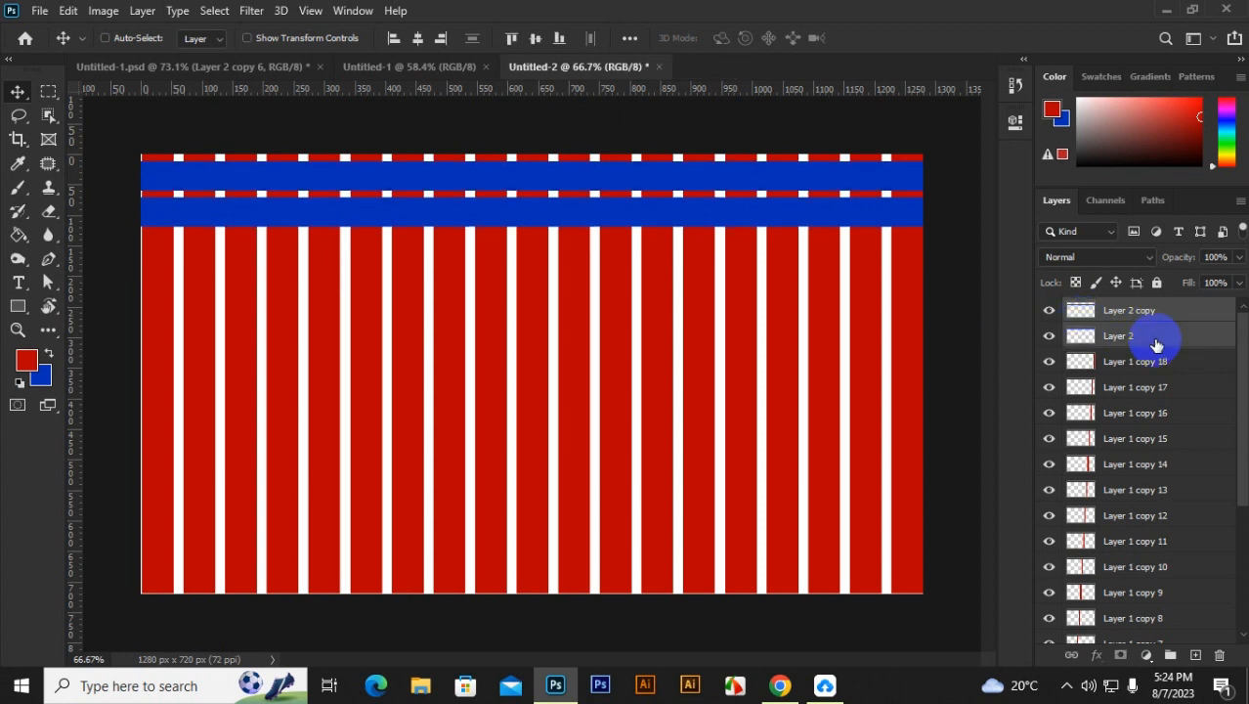
Step: Turn on layer Auto-Select for the Move tool, pick the leftmost red strip and load its outline as a selection
left_click(1150, 360)
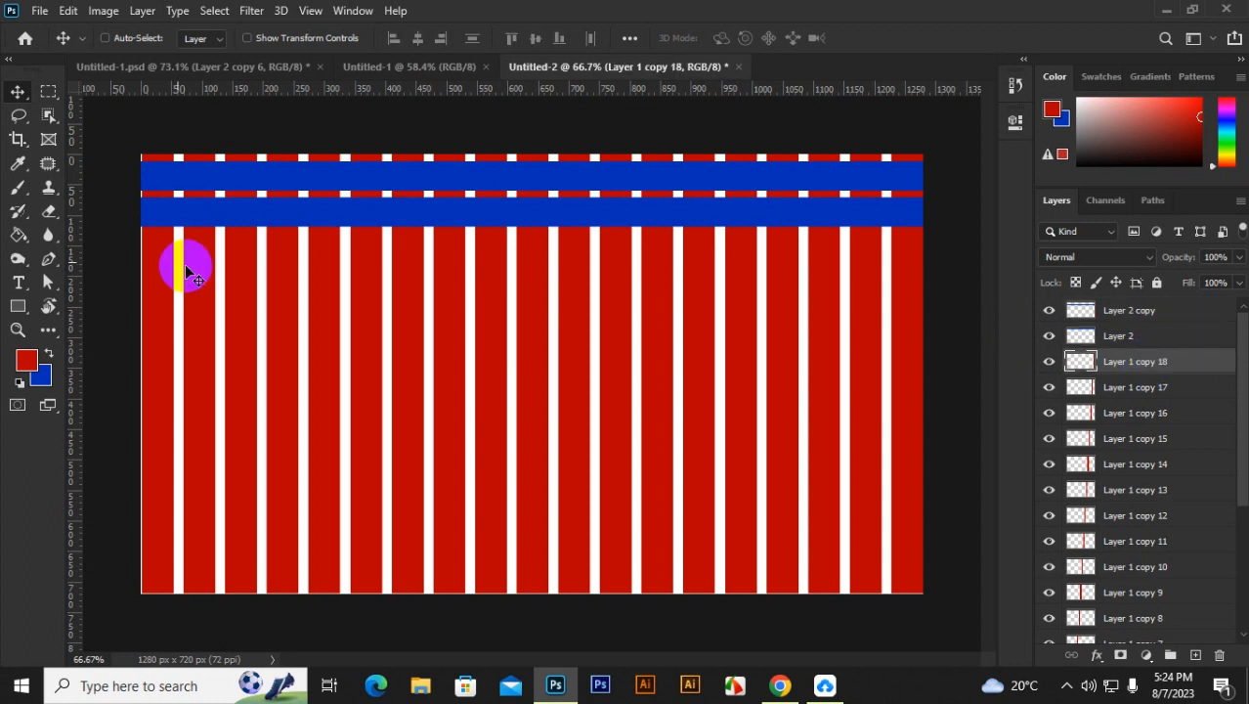
right_click(17, 94)
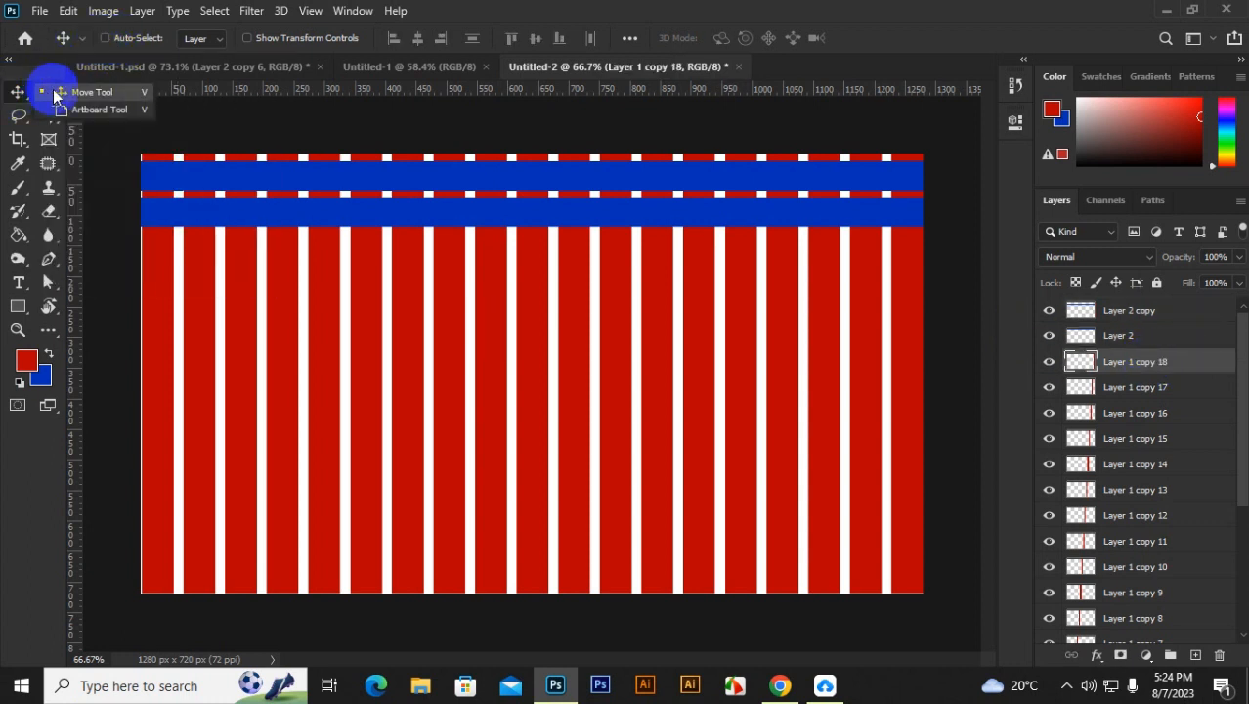
left_click(61, 92)
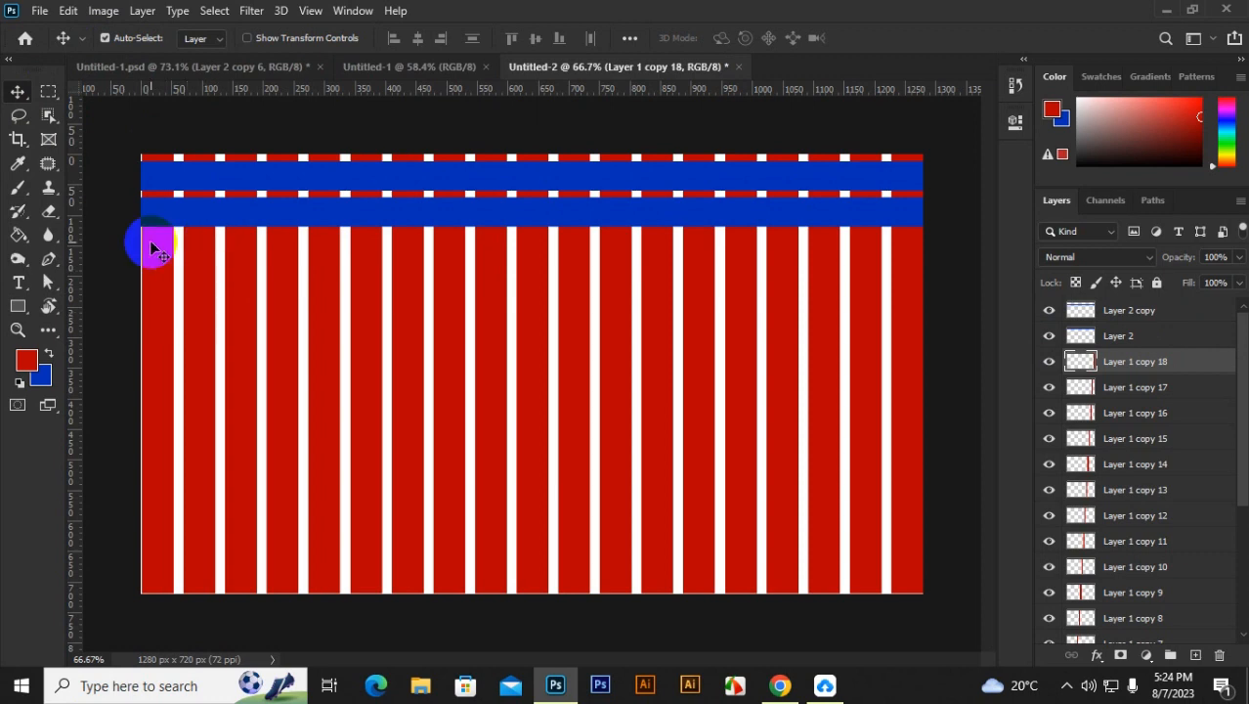
left_click(152, 287)
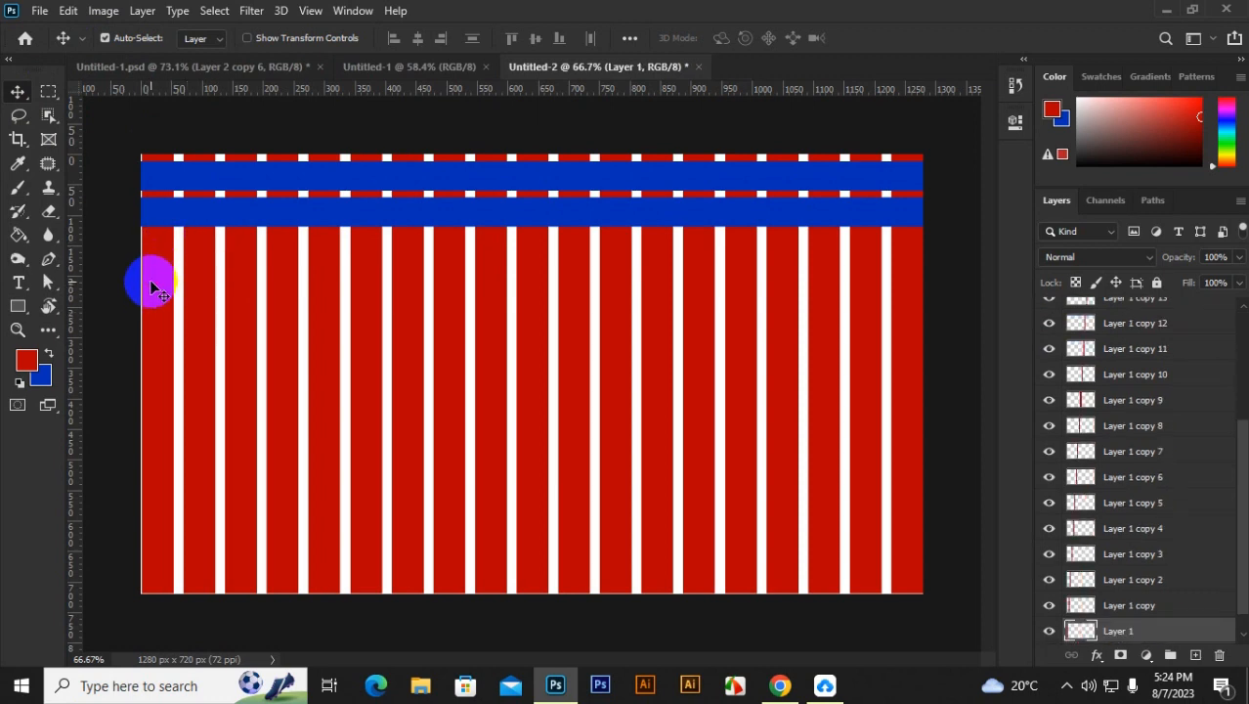
left_click(1083, 632, "ctrl")
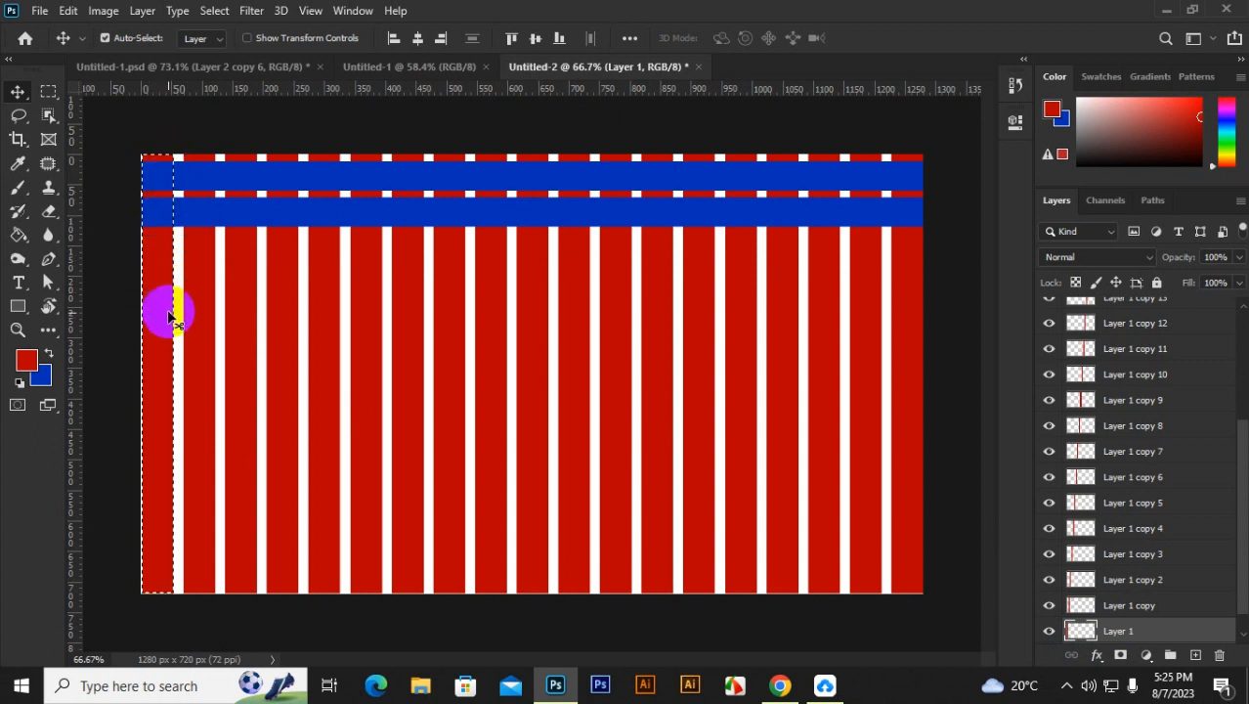
Step: Add the outlines of the third, fifth and seventh red strips to the current selection
left_click(237, 278)
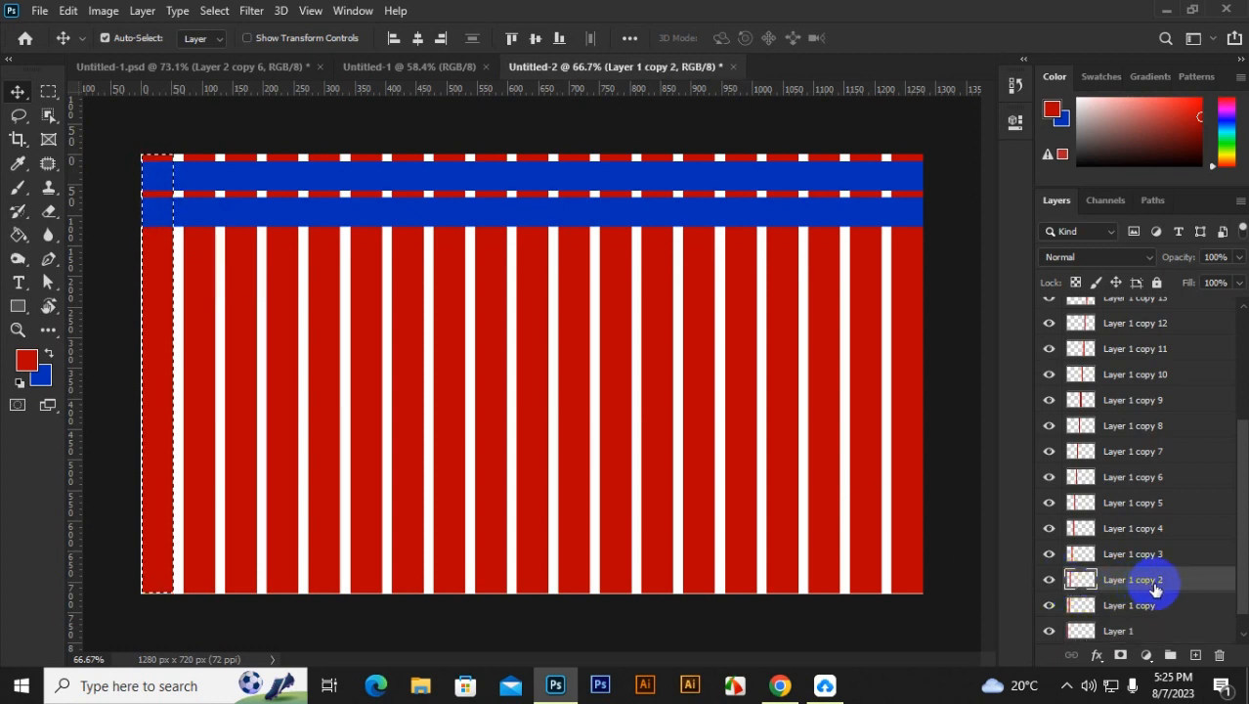
left_click(1075, 584, "ctrl")
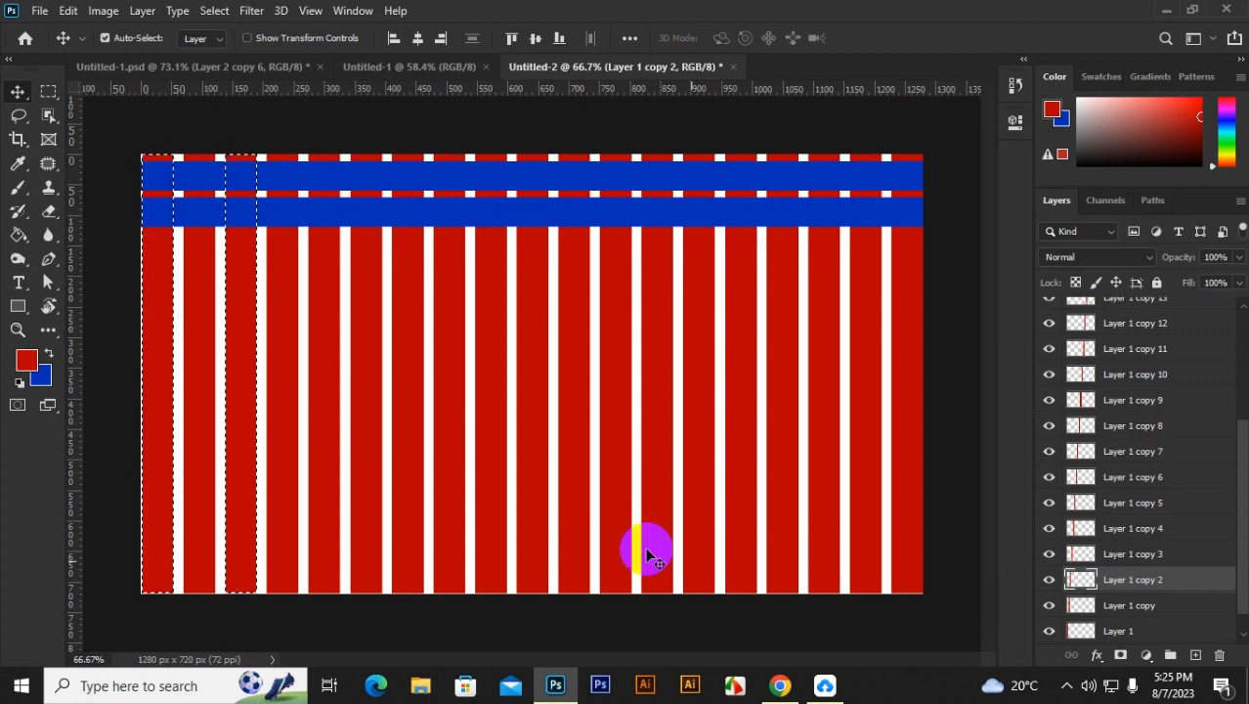
left_click(1083, 632, "ctrl")
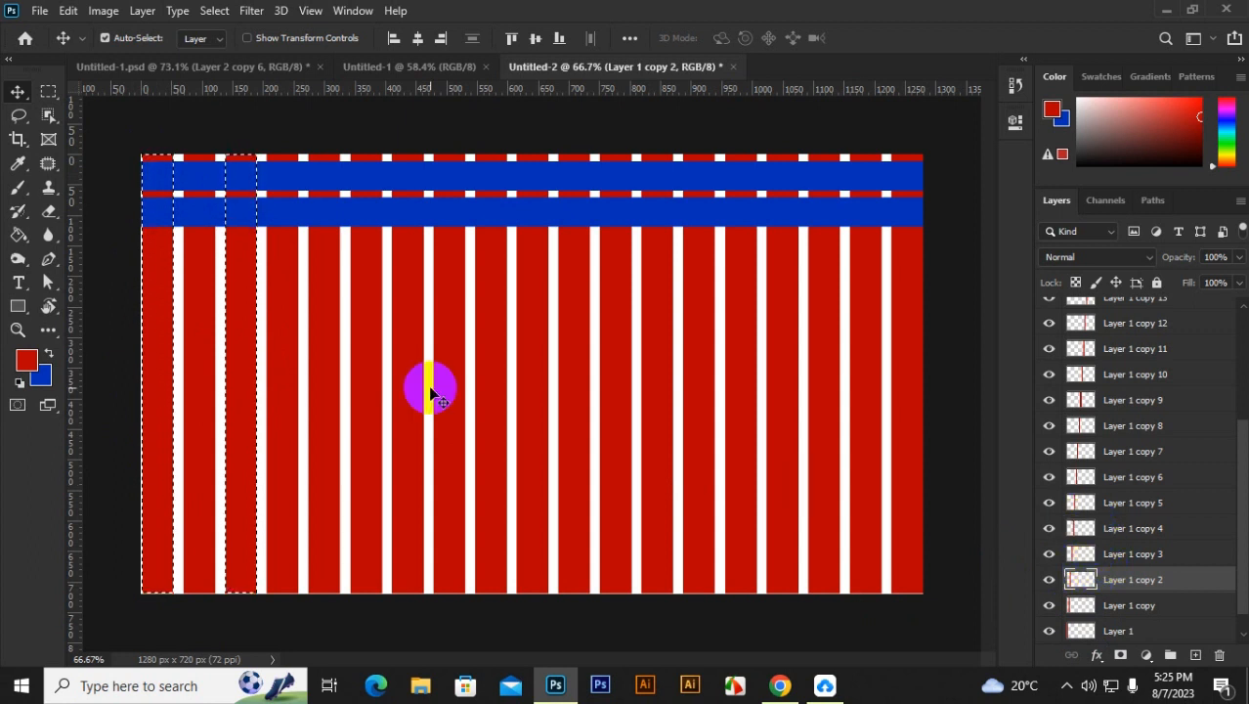
left_click(327, 289)
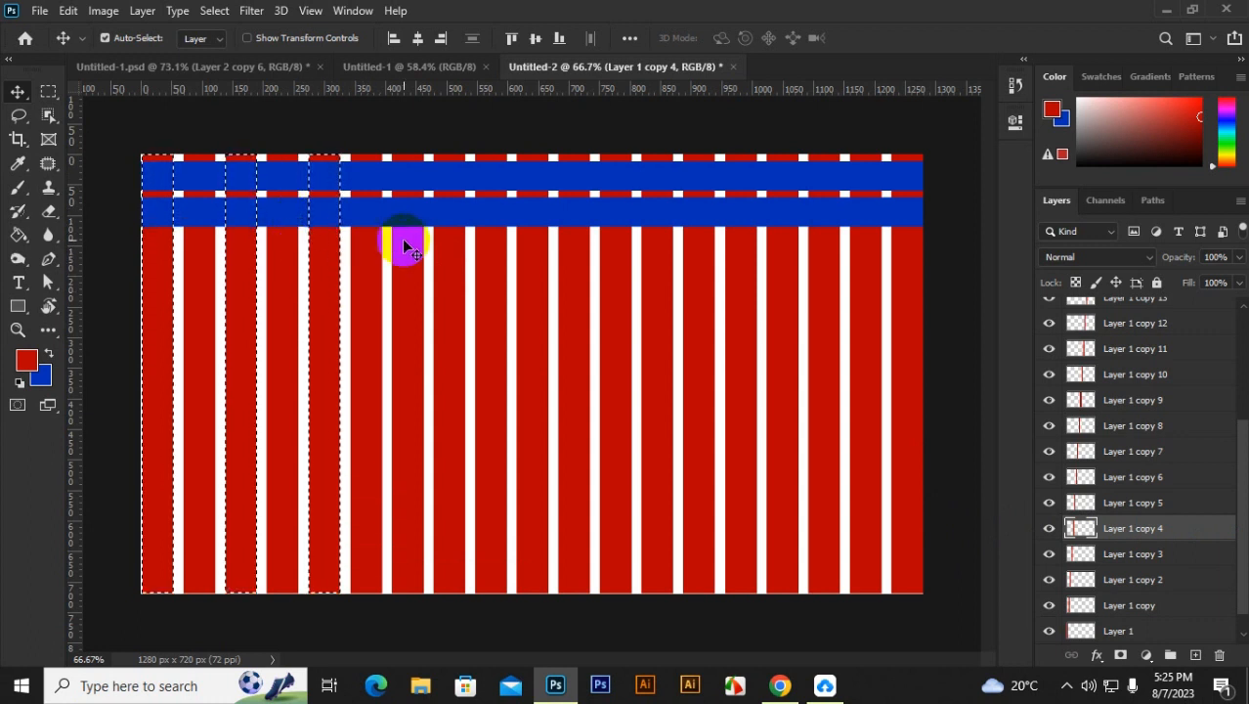
left_click(405, 272)
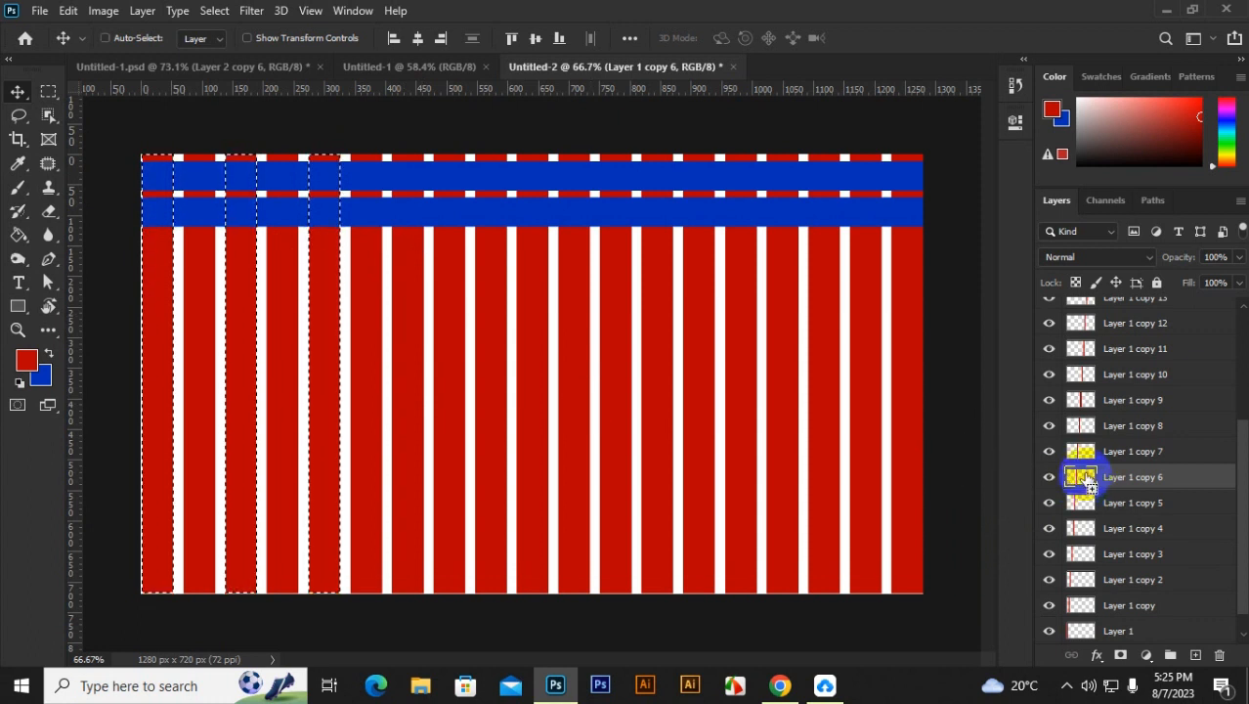
left_click(1087, 479, "ctrl+shift")
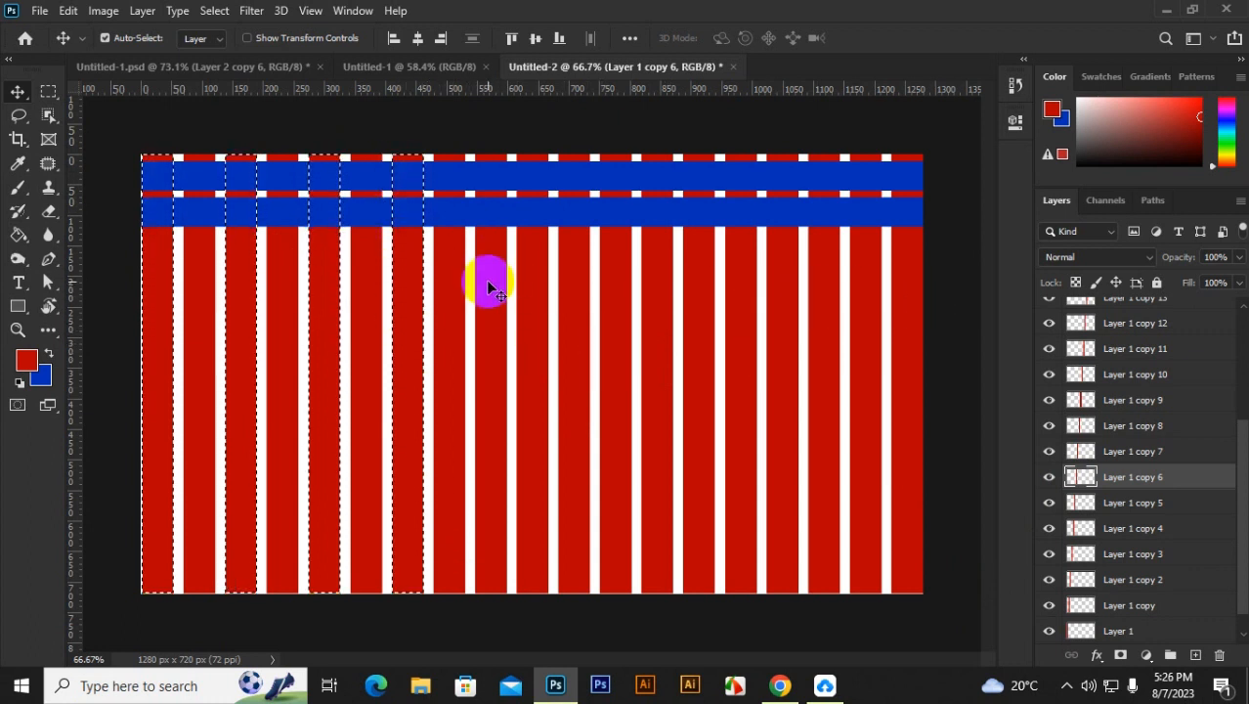
Step: Extend the selection with the outlines of every second red strip from the ninth through the nineteenth
left_click(1080, 426, "ctrl+shift")
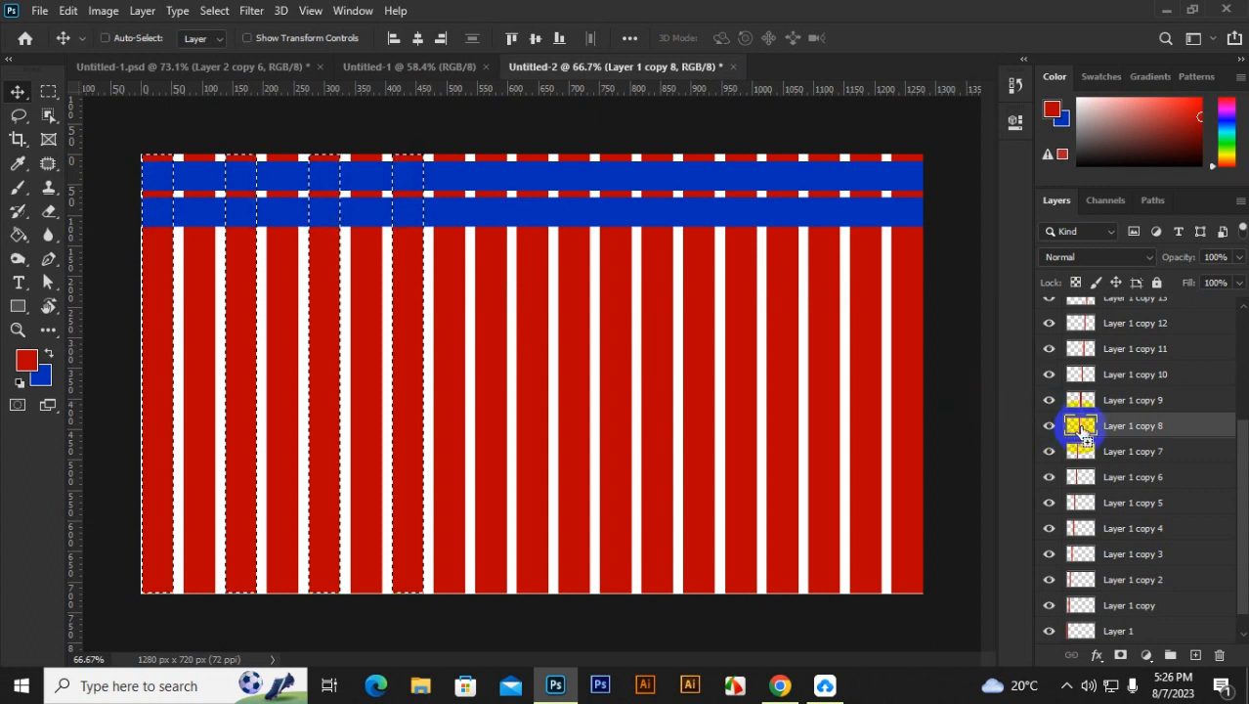
left_click(1080, 374, "ctrl+shift")
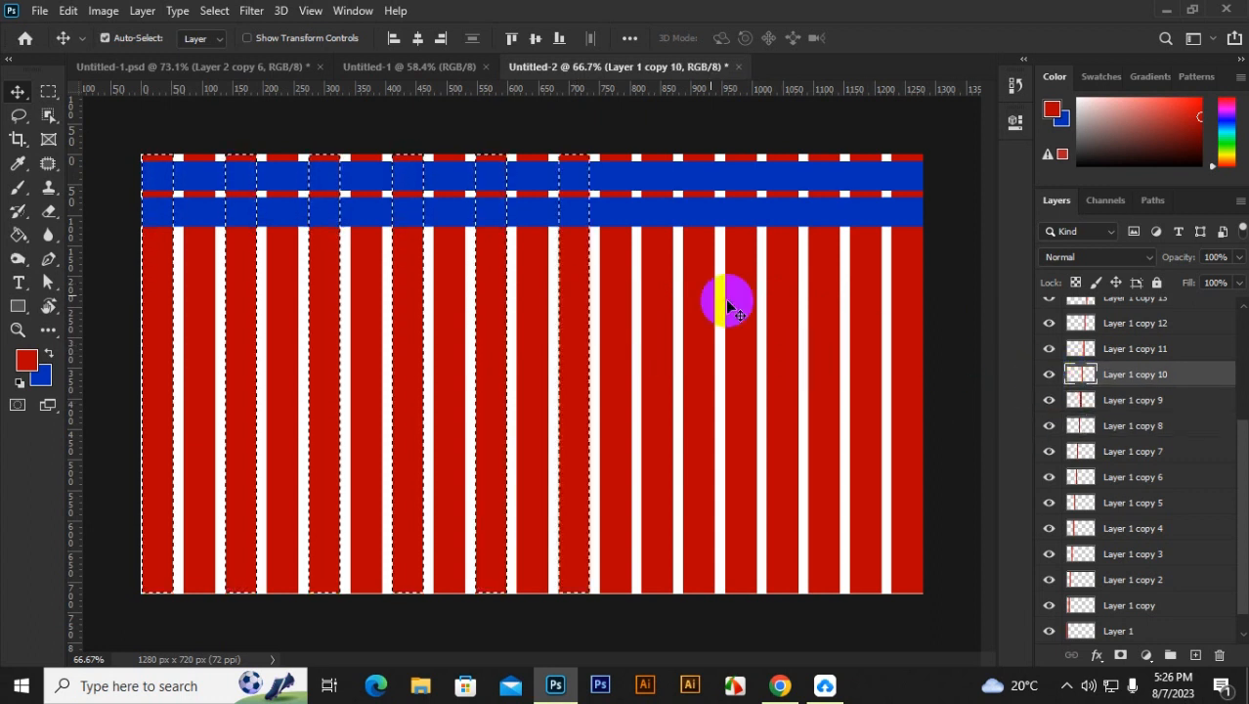
left_click(1080, 322, "ctrl+shift")
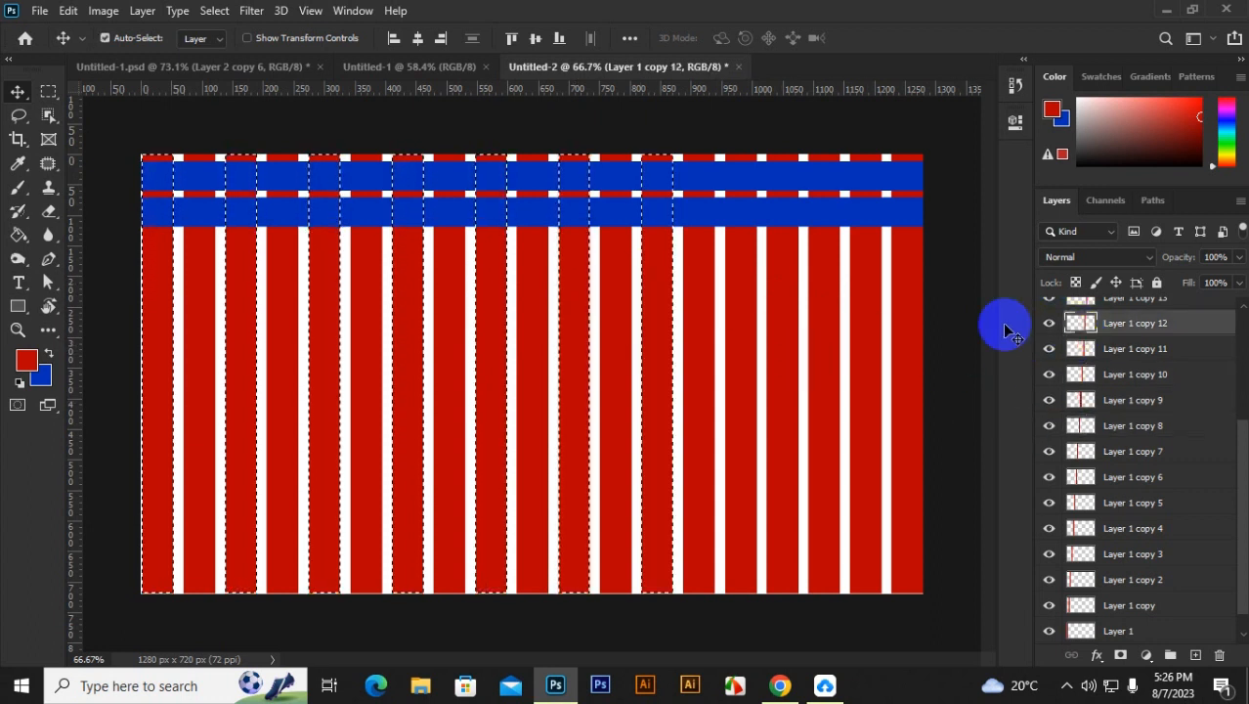
left_click(737, 287)
left_click(1085, 313, "ctrl+shift")
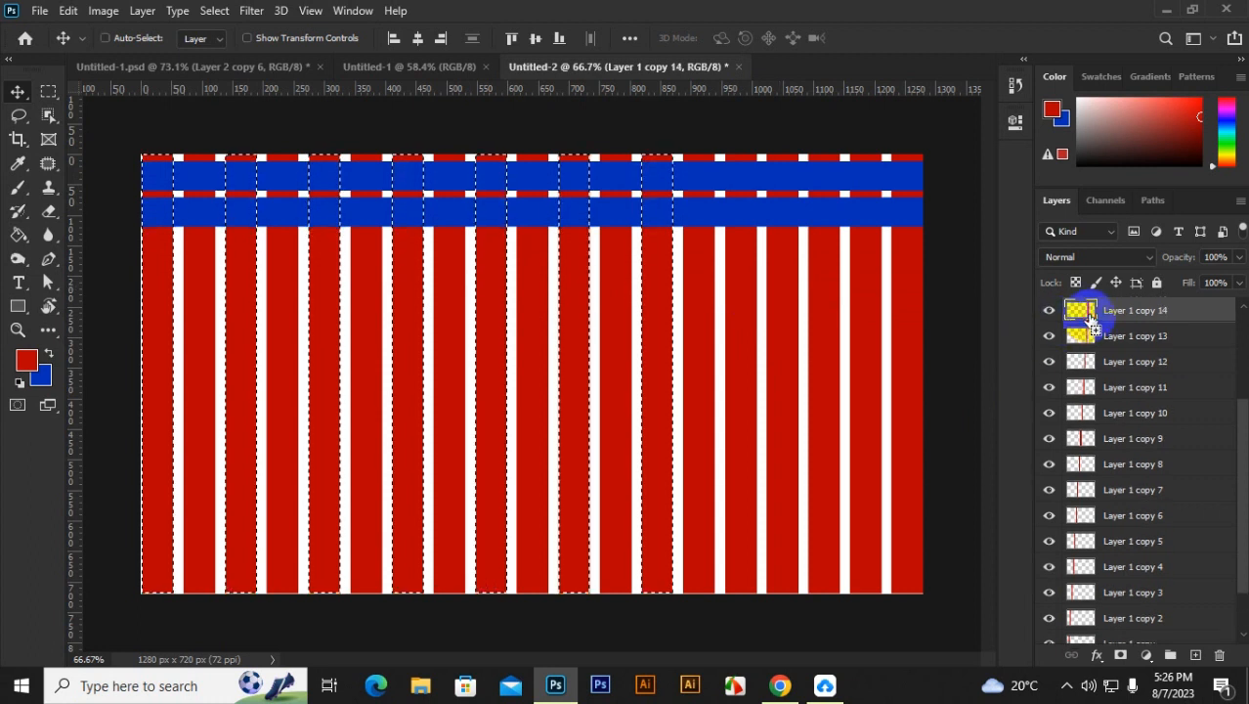
left_click(826, 281)
left_click(1070, 313, "ctrl+shift")
left_click(908, 291)
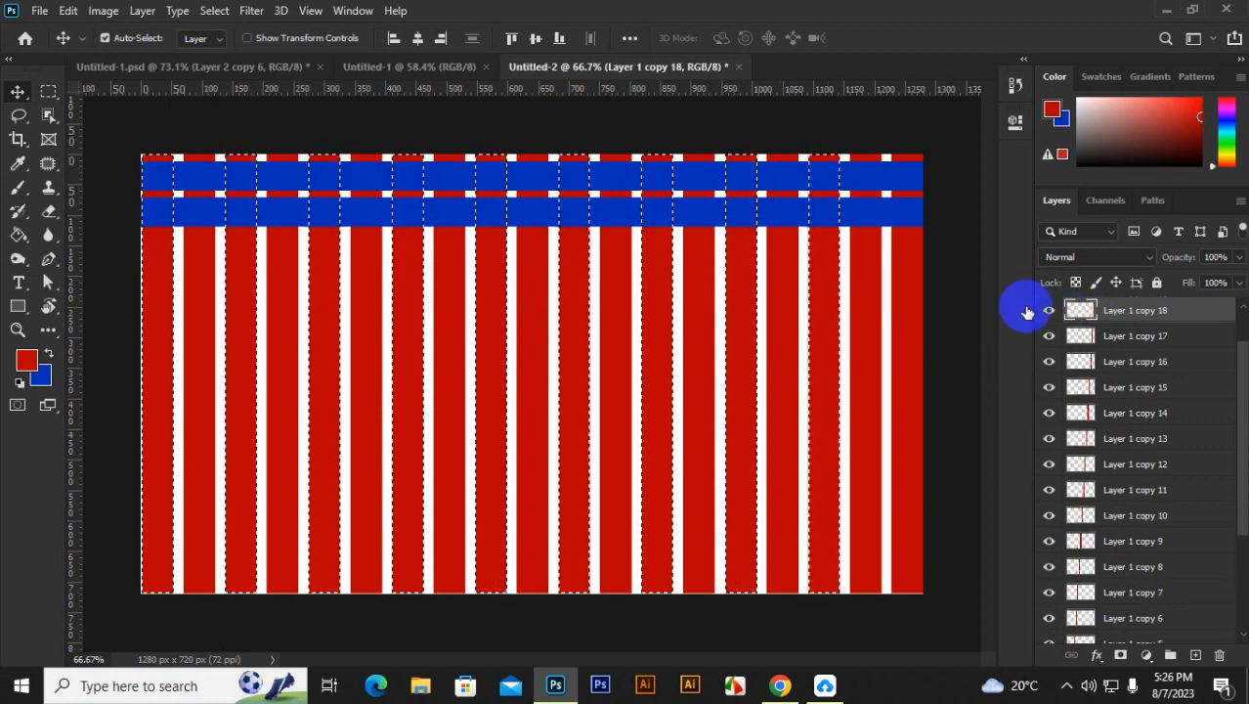
left_click(1083, 313, "ctrl+shift")
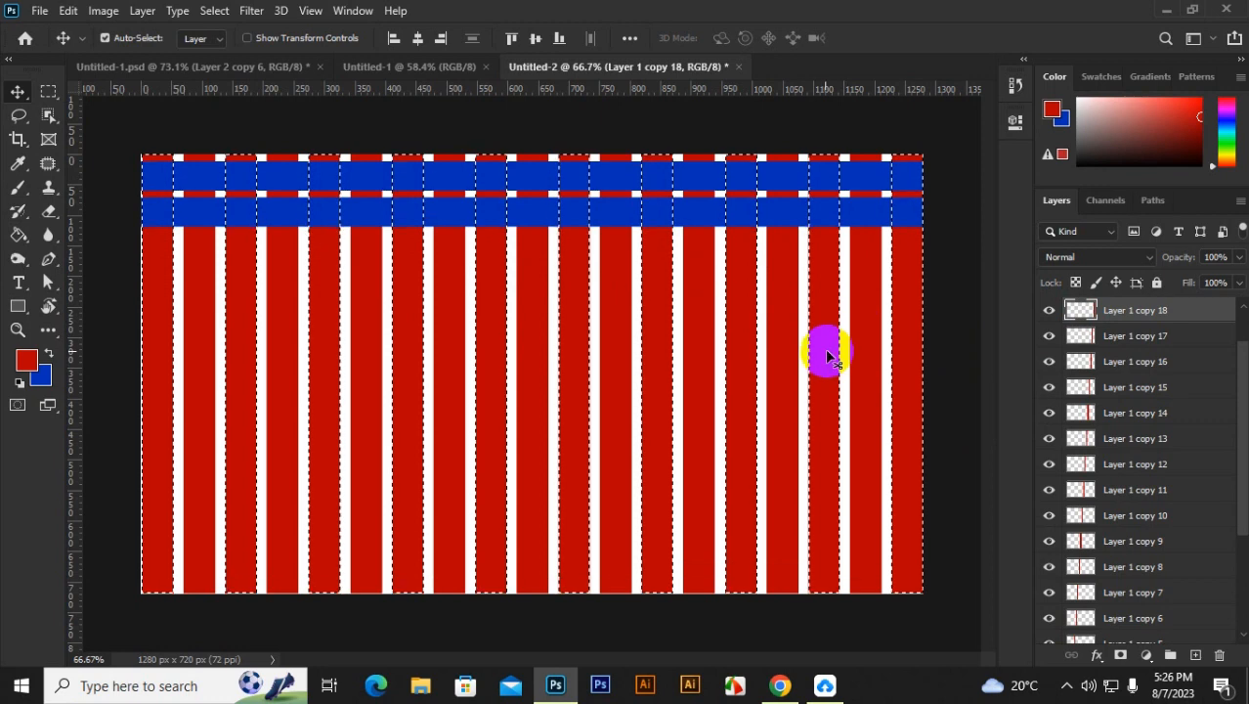
Step: Delete the selected areas from the upper blue strip's layer, then clear the selection
left_click_drag(570, 257, 615, 184)
left_click(615, 178)
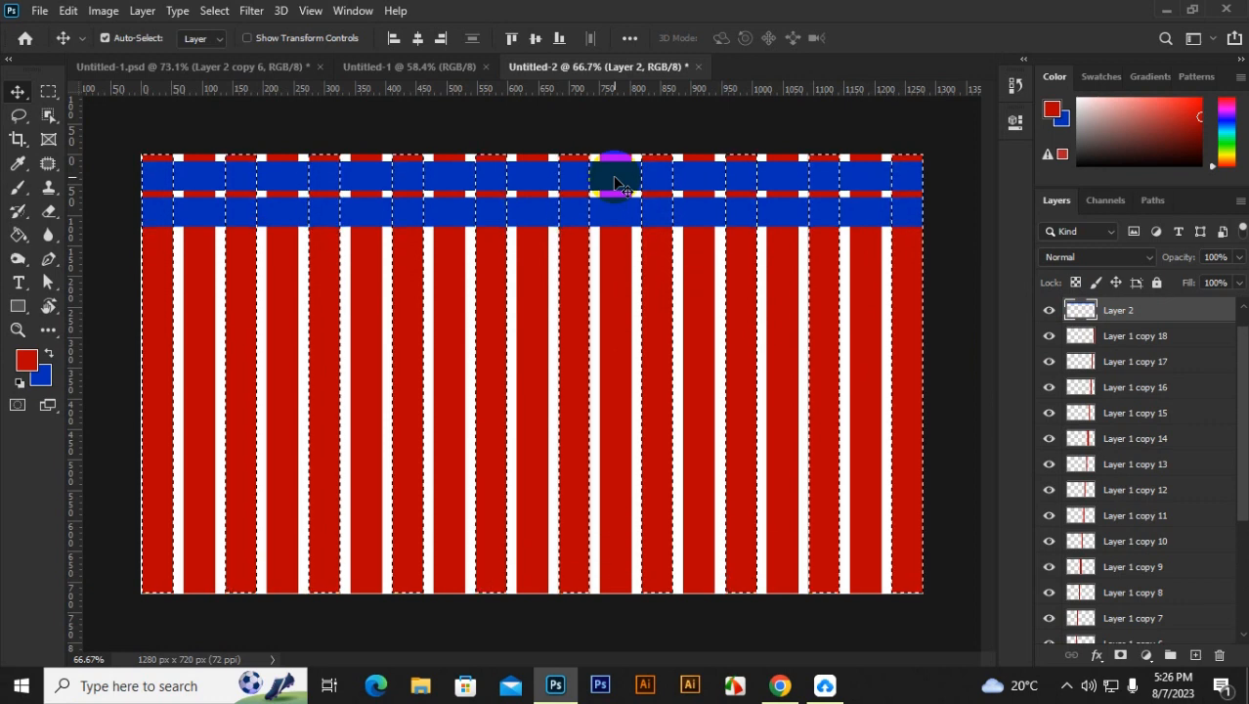
key("Delete")
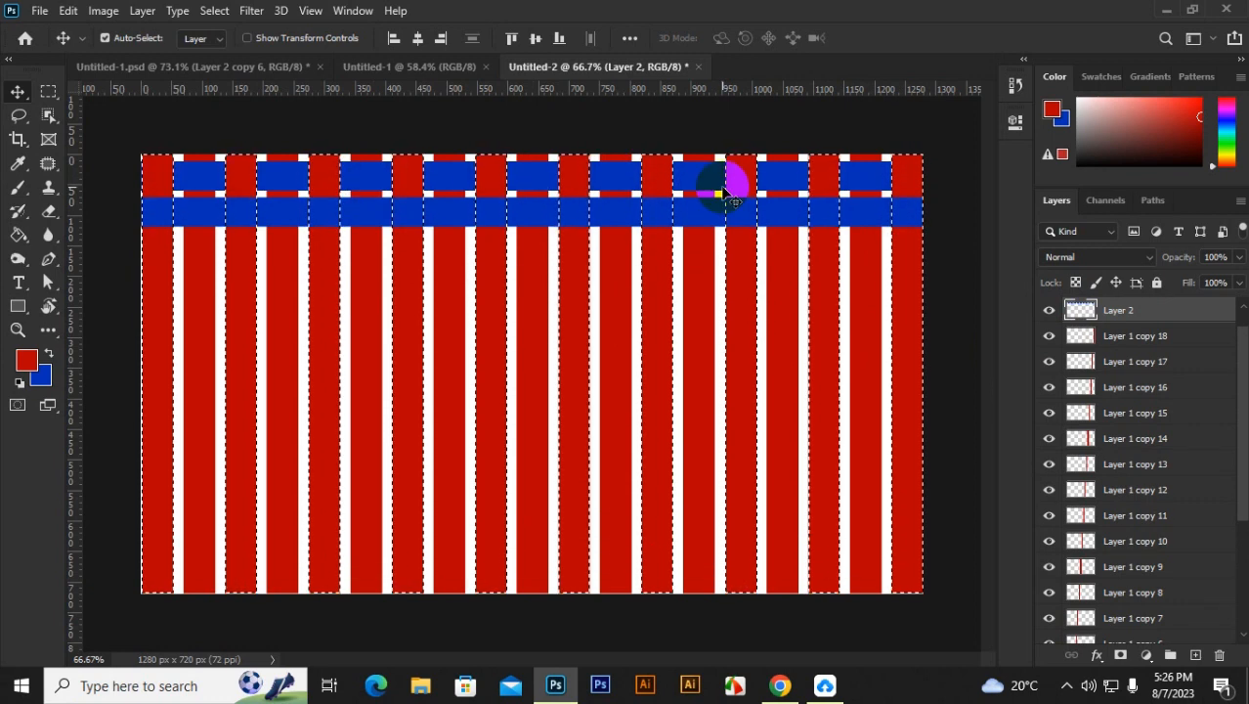
key("ctrl+d")
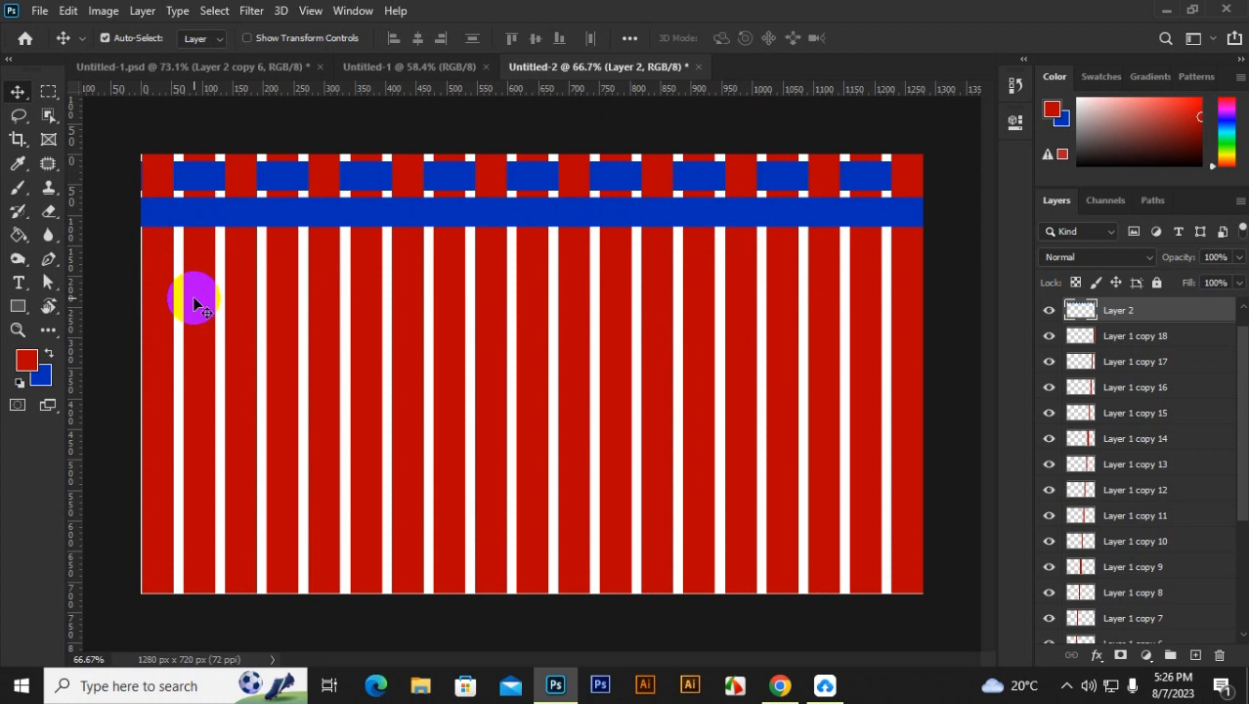
Step: Load the second red strip's outline as a selection and add the outlines of the fourth, sixth and eighth strips
key("alt+comma")
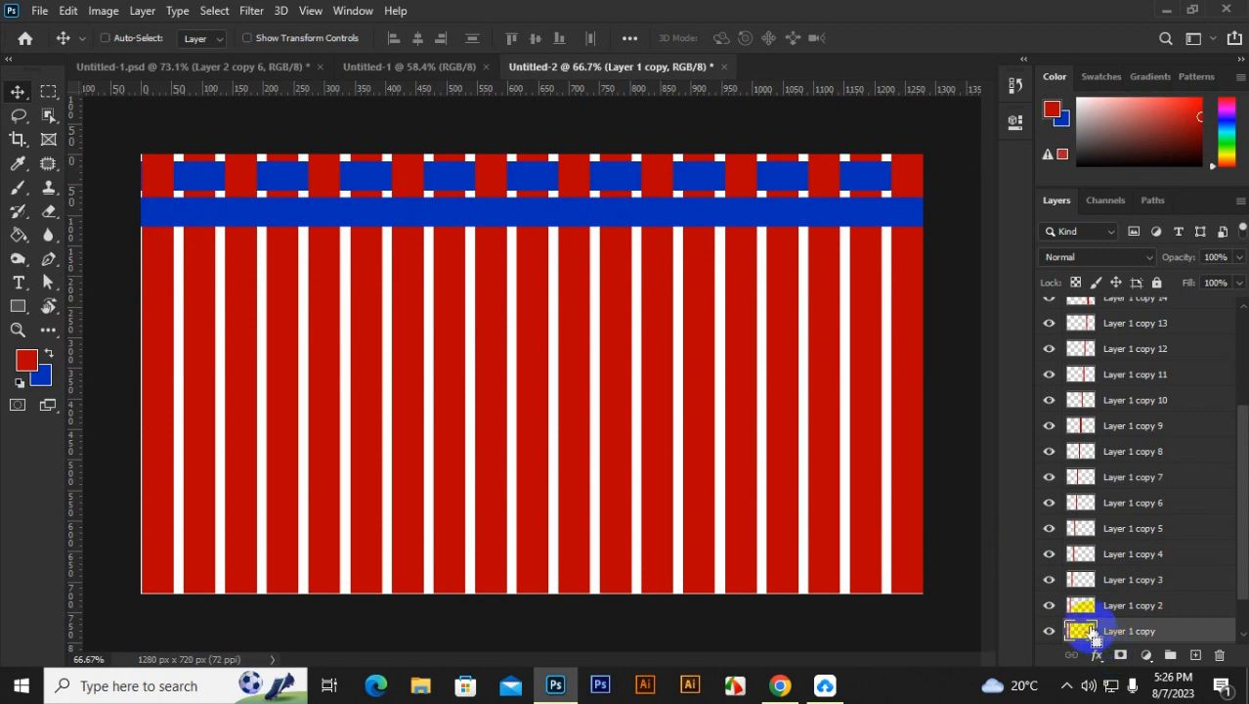
left_click(1085, 630, "ctrl")
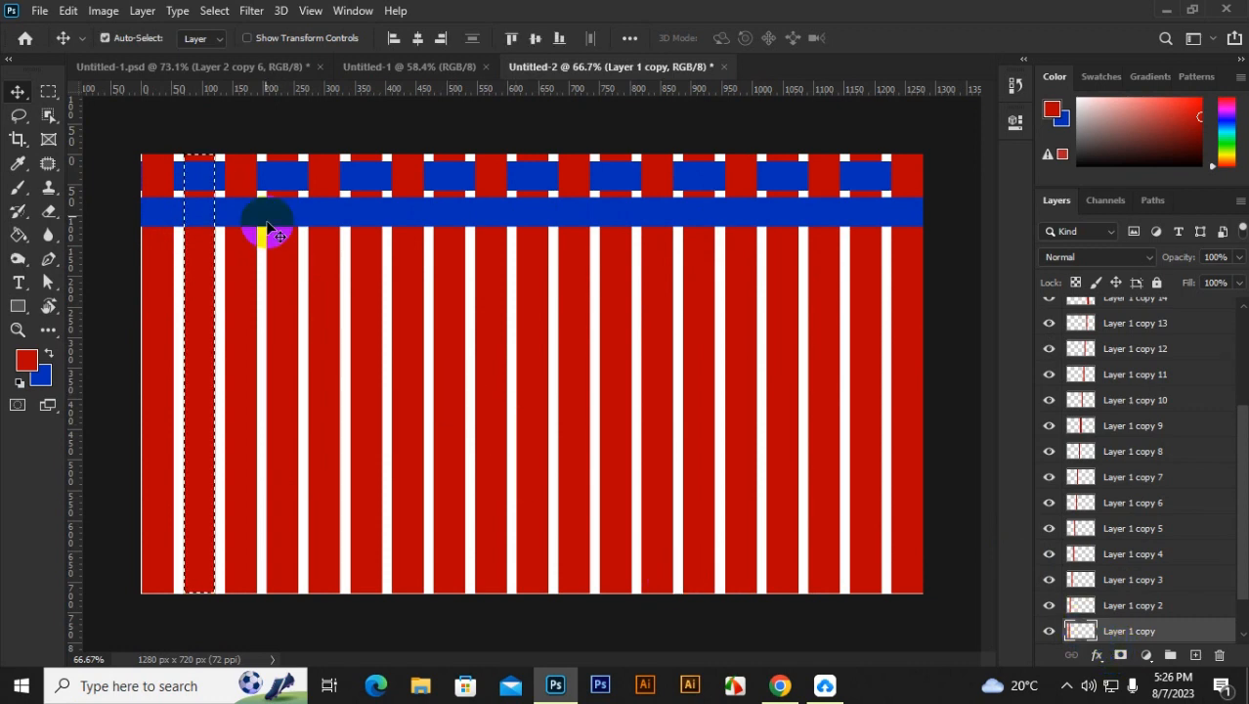
left_click(281, 295)
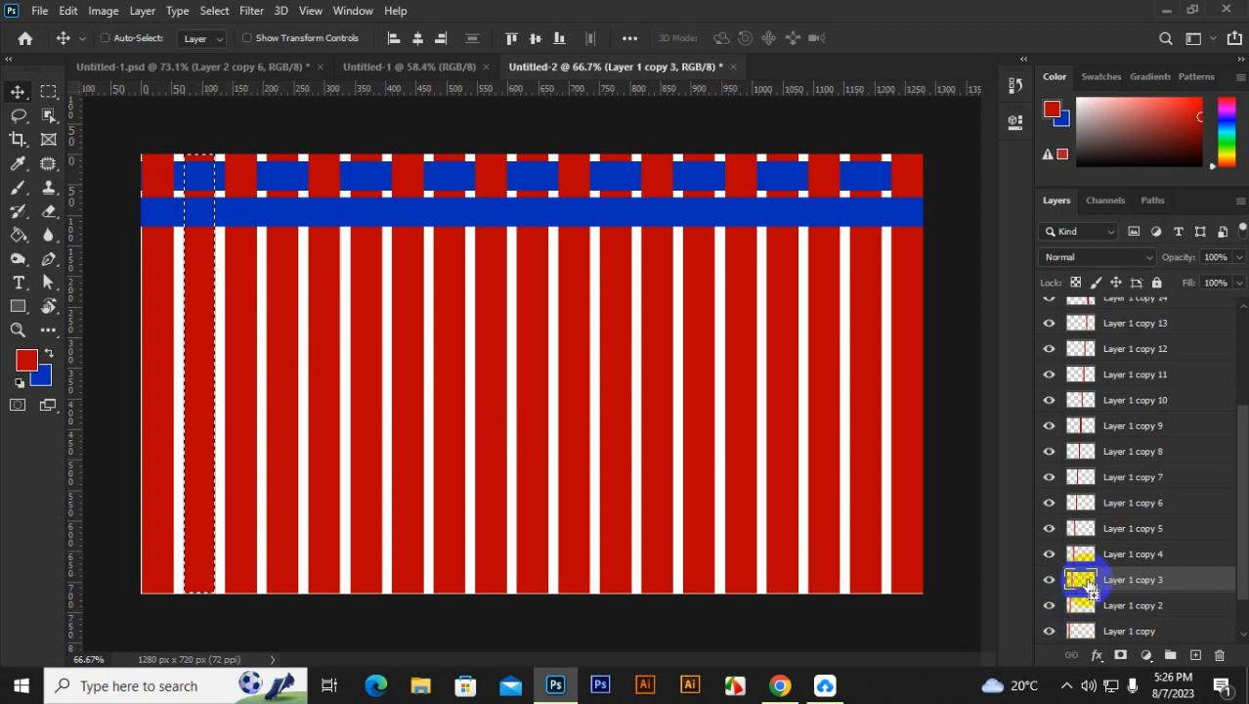
left_click(1081, 579, "ctrl+shift")
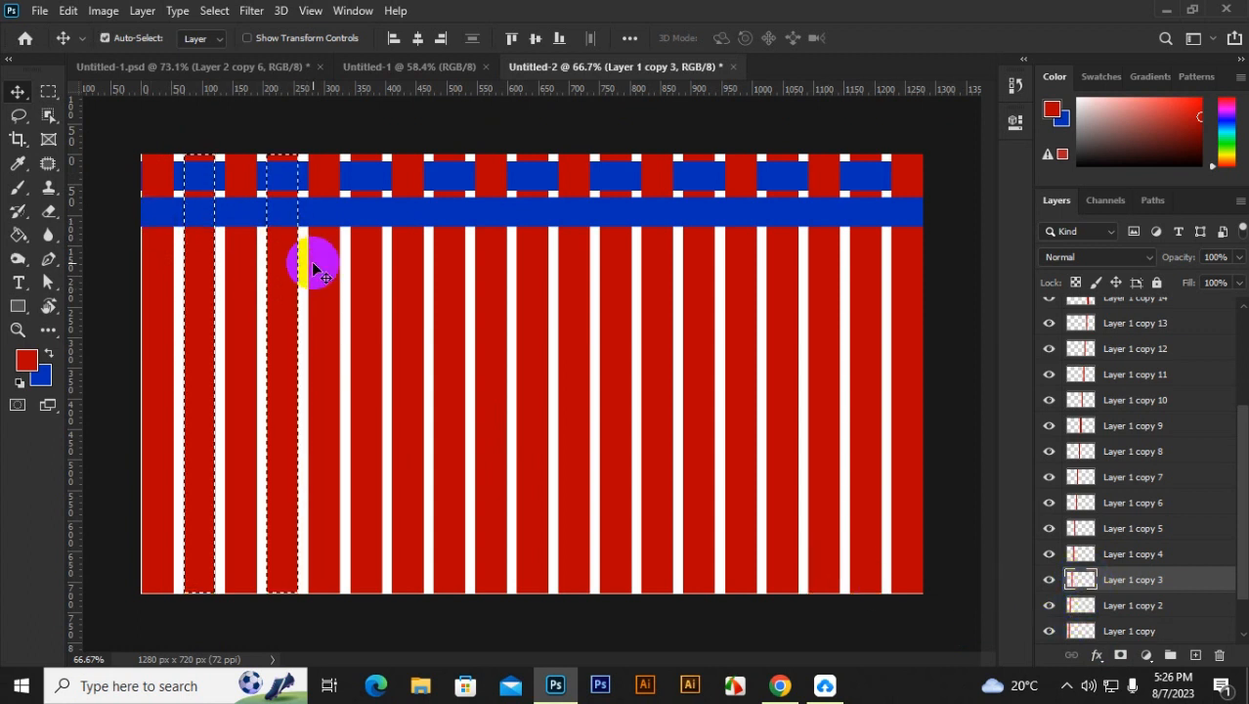
left_click(367, 282)
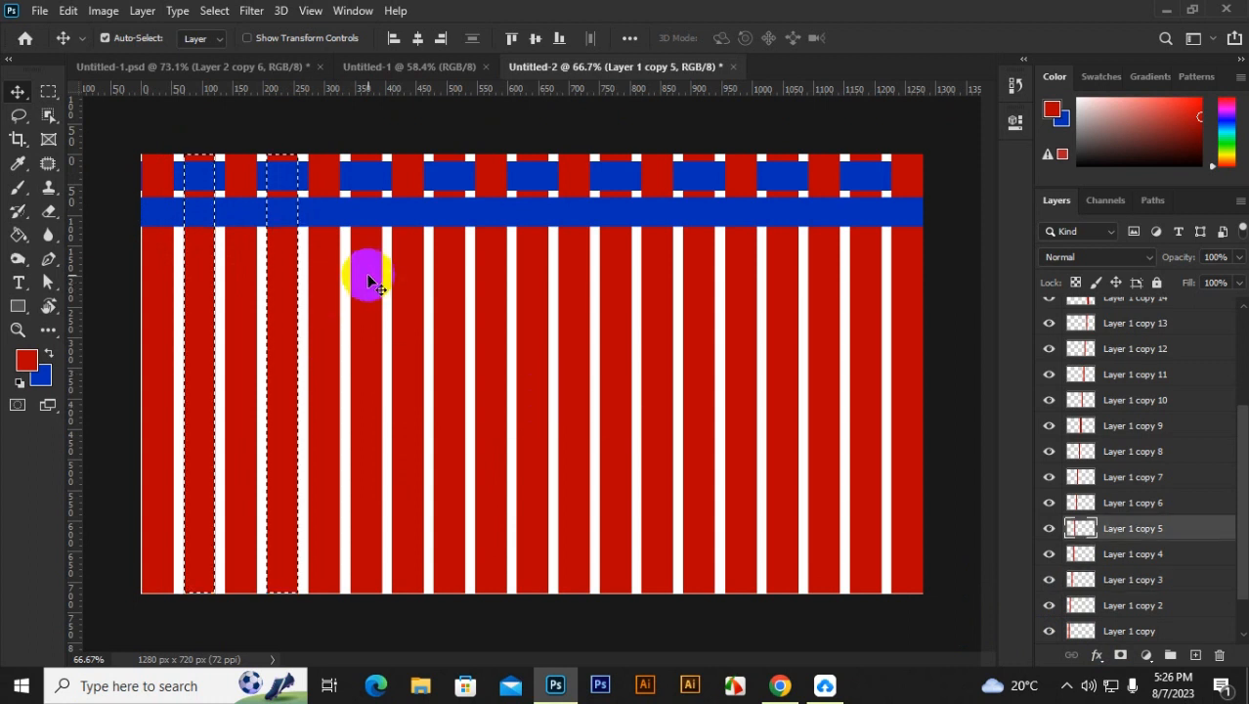
left_click(1081, 528, "ctrl+shift")
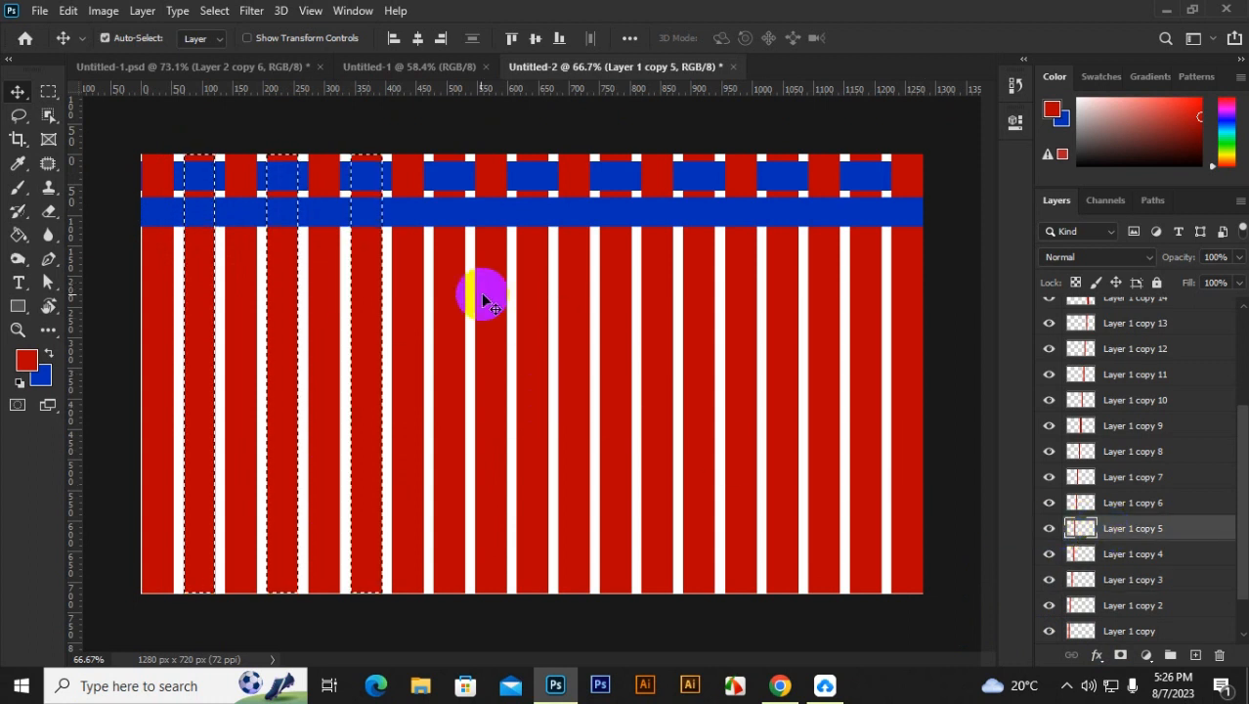
left_click(453, 281)
left_click(1081, 476, "ctrl+shift")
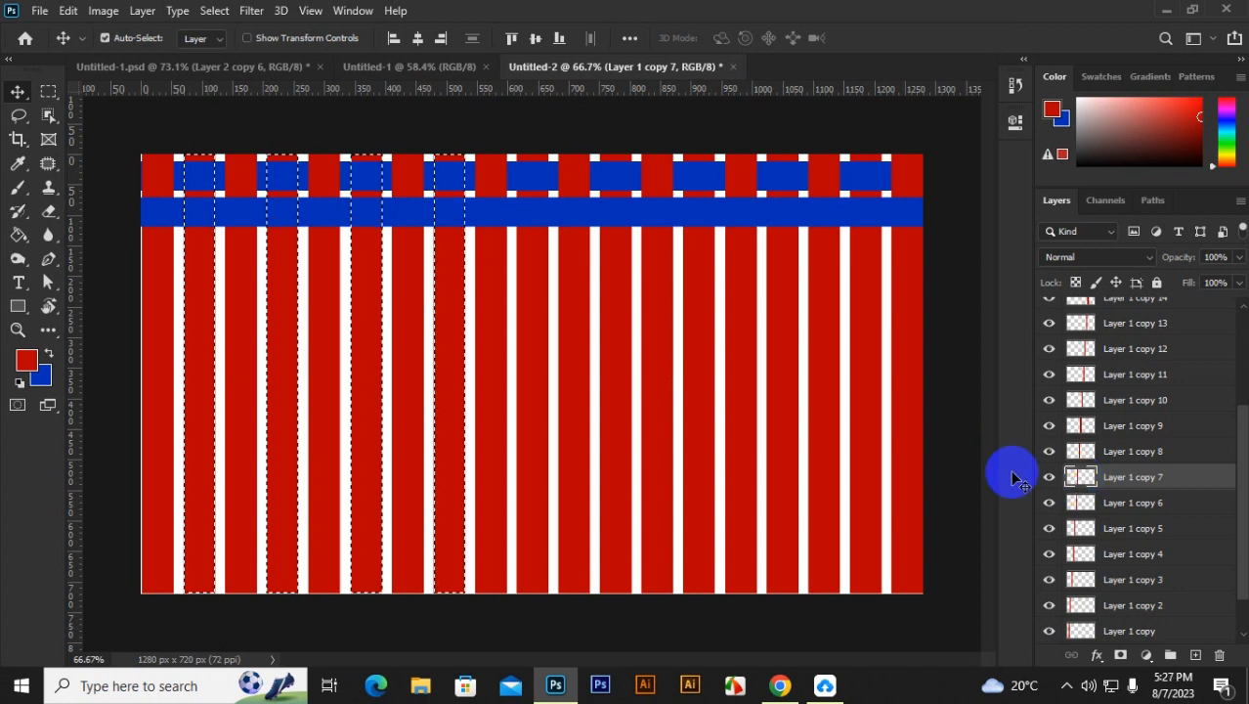
Step: Extend the selection with the outlines of every second red strip from the tenth through the eighteenth
left_click(538, 293)
left_click(1081, 425, "ctrl+shift")
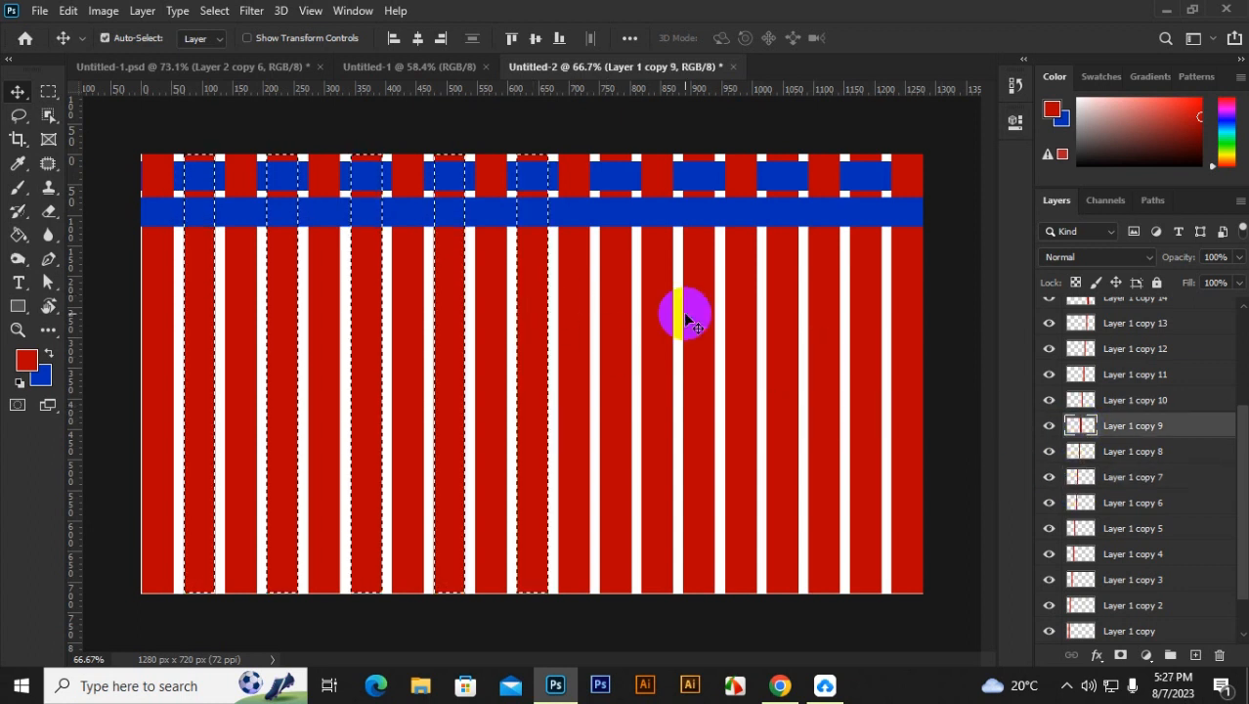
left_click(619, 283)
left_click(1081, 374, "ctrl+shift")
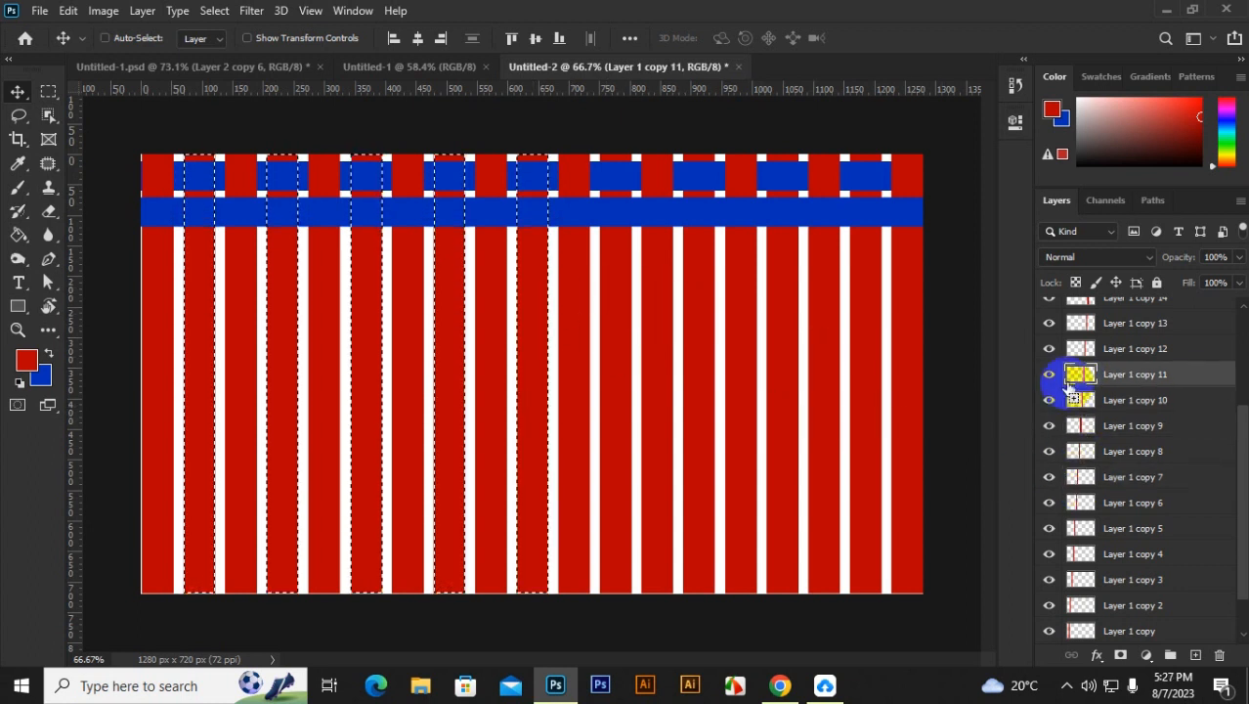
left_click(689, 309)
left_click(1075, 332, "ctrl+shift")
left_click(789, 307)
left_click(1076, 311, "ctrl+shift")
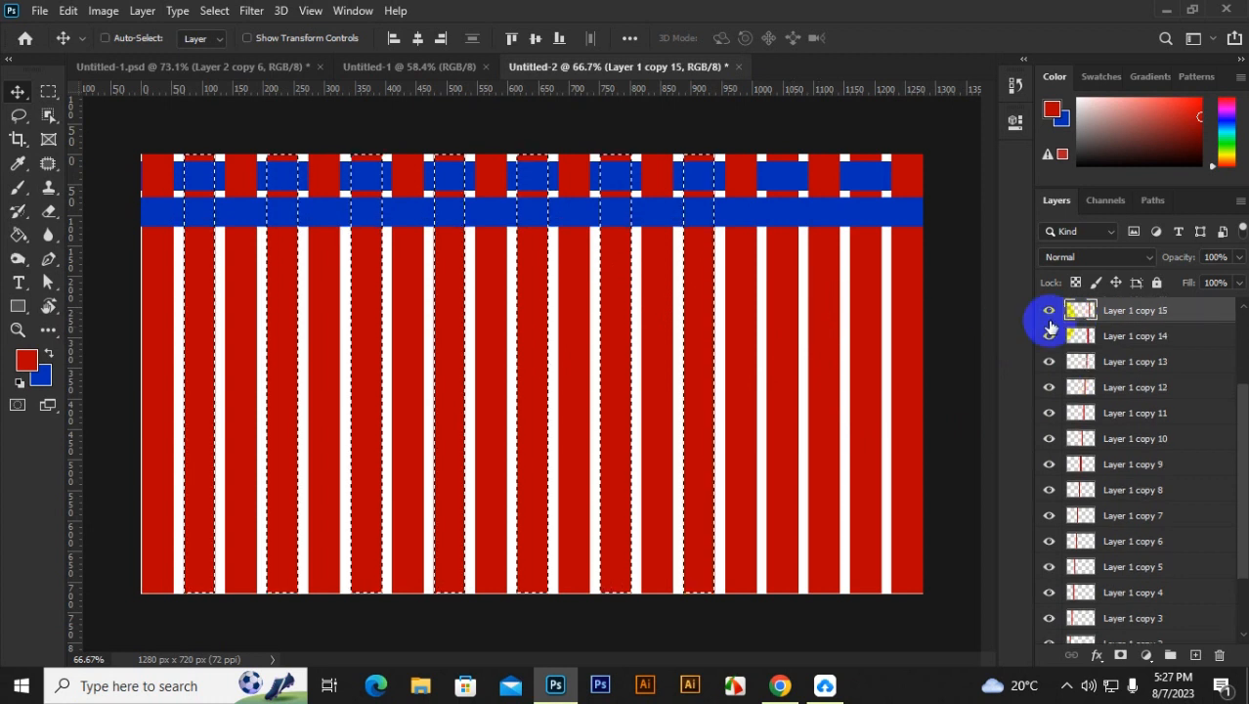
left_click(853, 299)
left_click(1075, 311, "ctrl+shift")
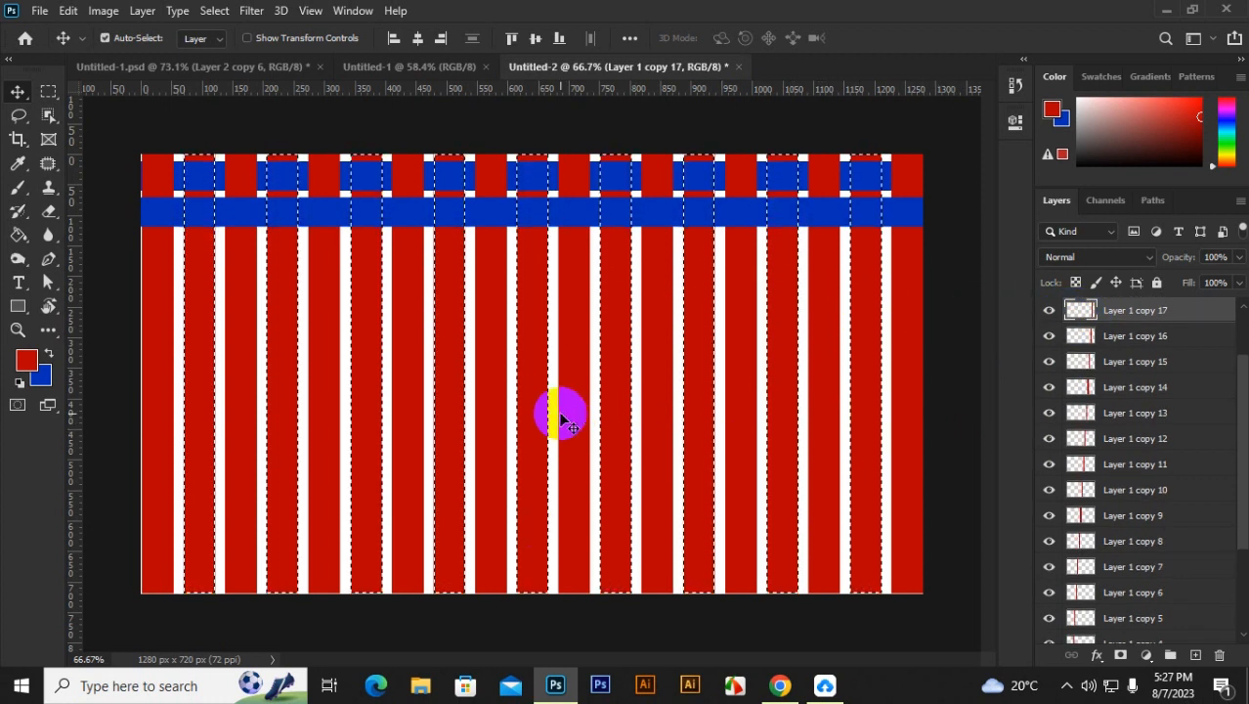
Step: Delete the selected areas from the lower blue strip's layer, then clear the selection
left_click(494, 217)
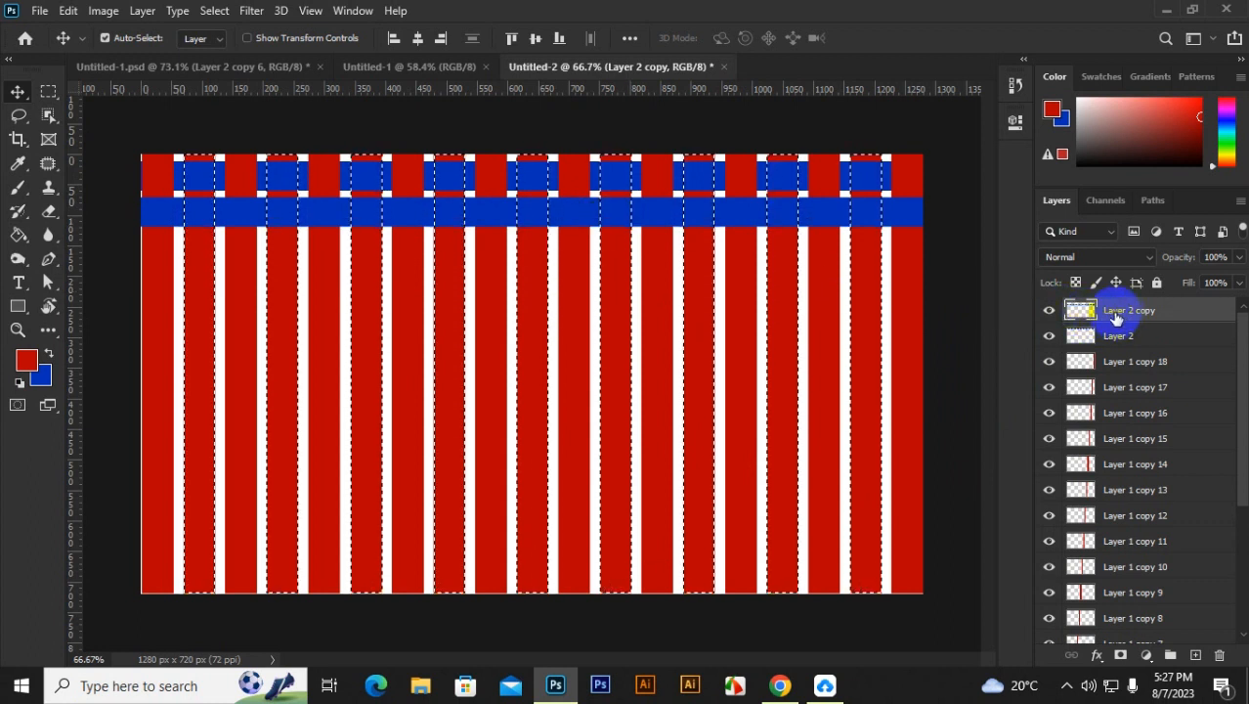
key("Delete")
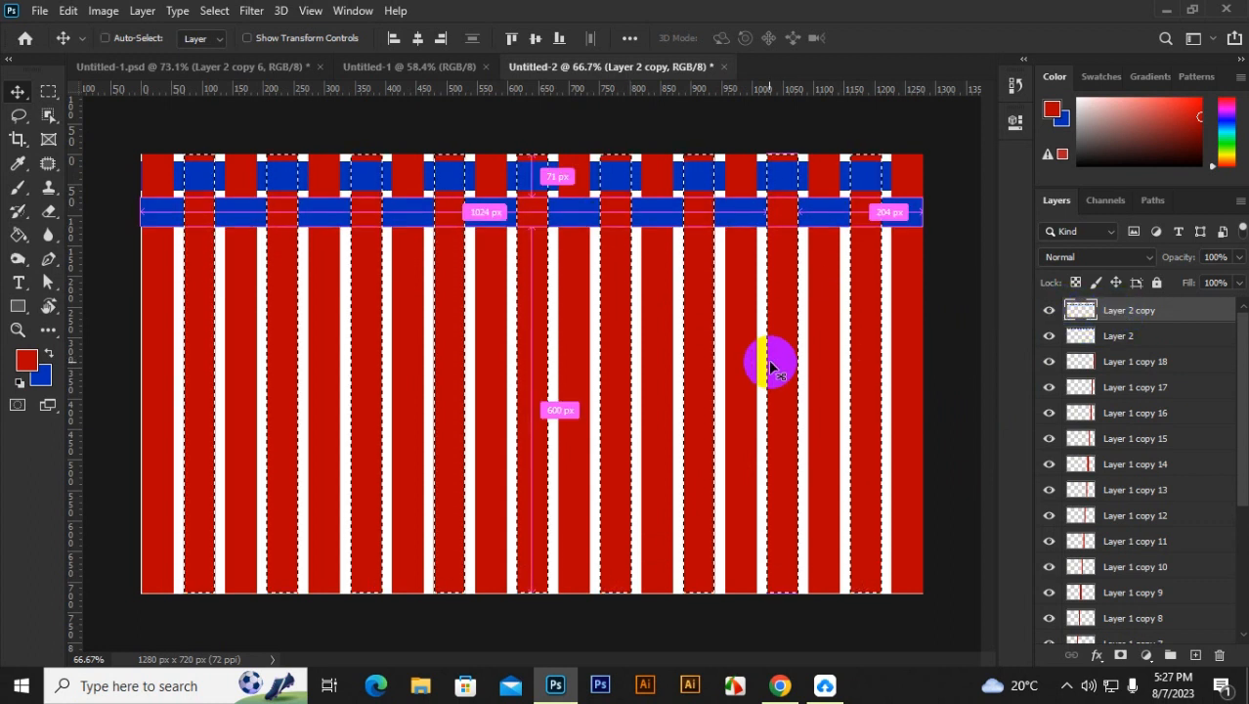
key("ctrl+d")
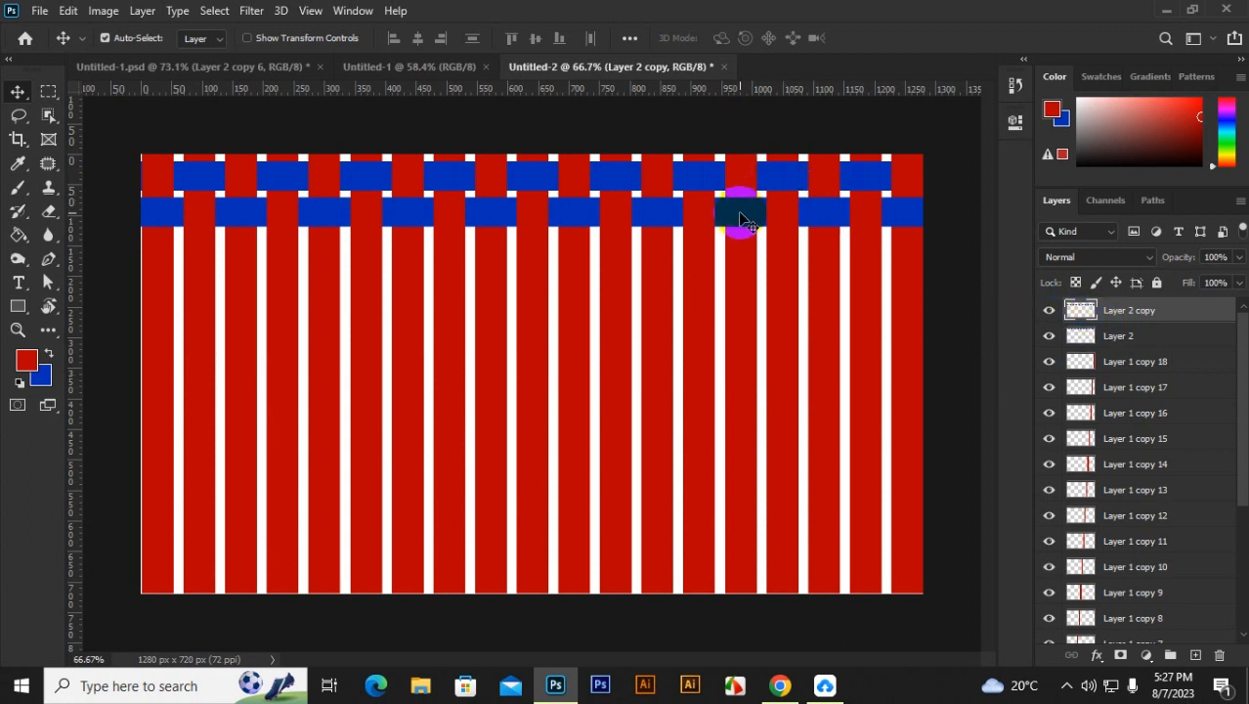
Step: Select both cut blue strip layers and place a duplicate of the pair directly below them as the third and fourth rows
left_click_drag(740, 219, 771, 182)
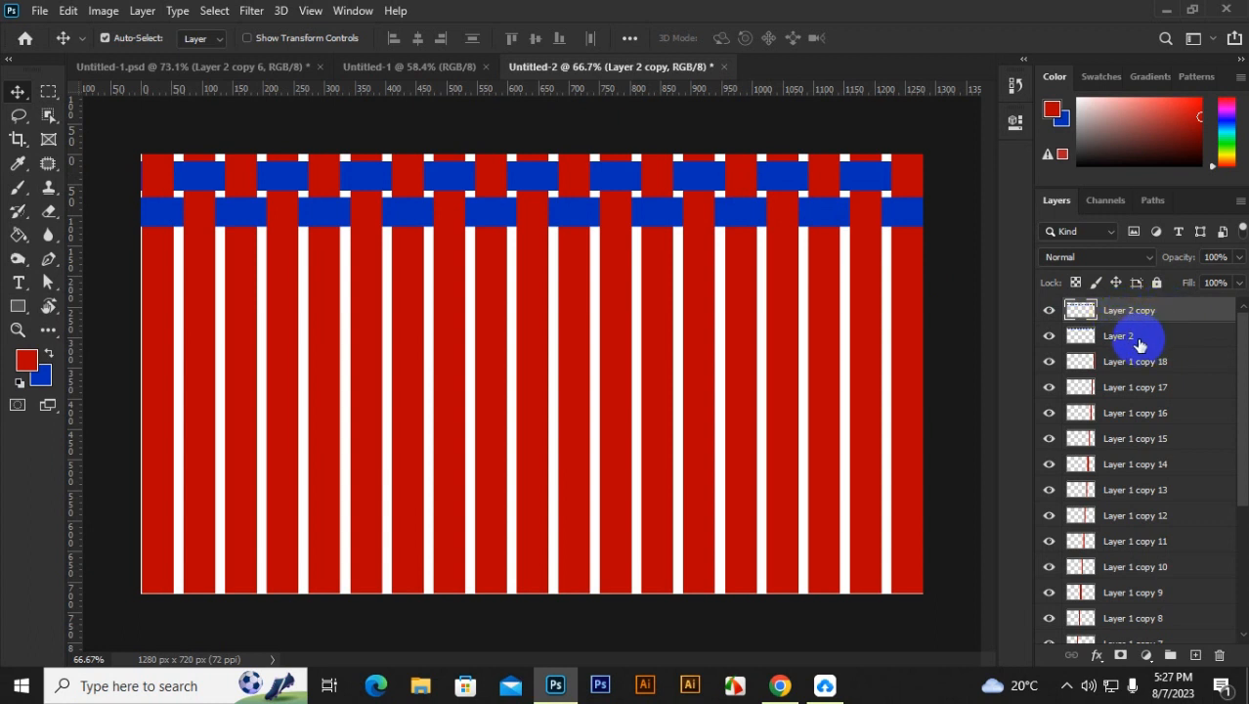
key("ctrl")
left_click(1170, 337, "ctrl")
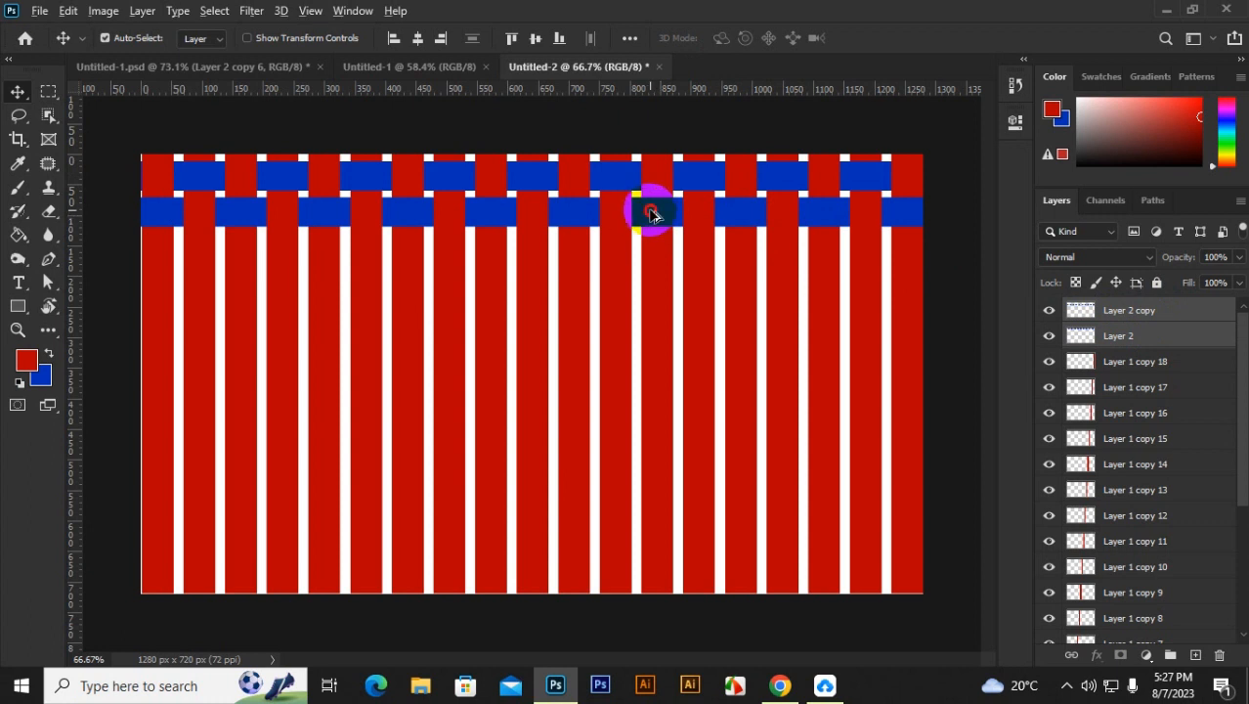
left_click_drag(652, 215, 647, 380)
key("ctrl+z")
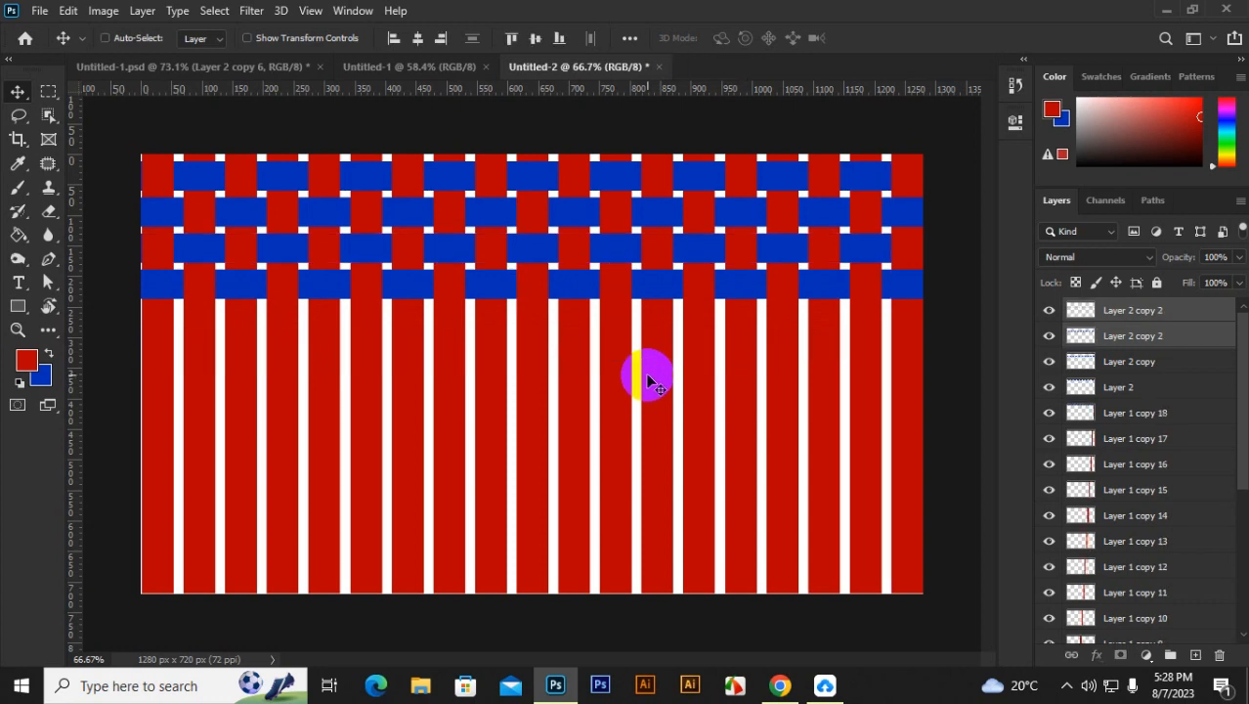
Step: Duplicate the pair of blue strips four more times down the canvas, evenly spaced, until the weave reaches the bottom edge
left_click_drag(647, 288, 661, 444)
key("ctrl+z")
left_click_drag(657, 368, 652, 589)
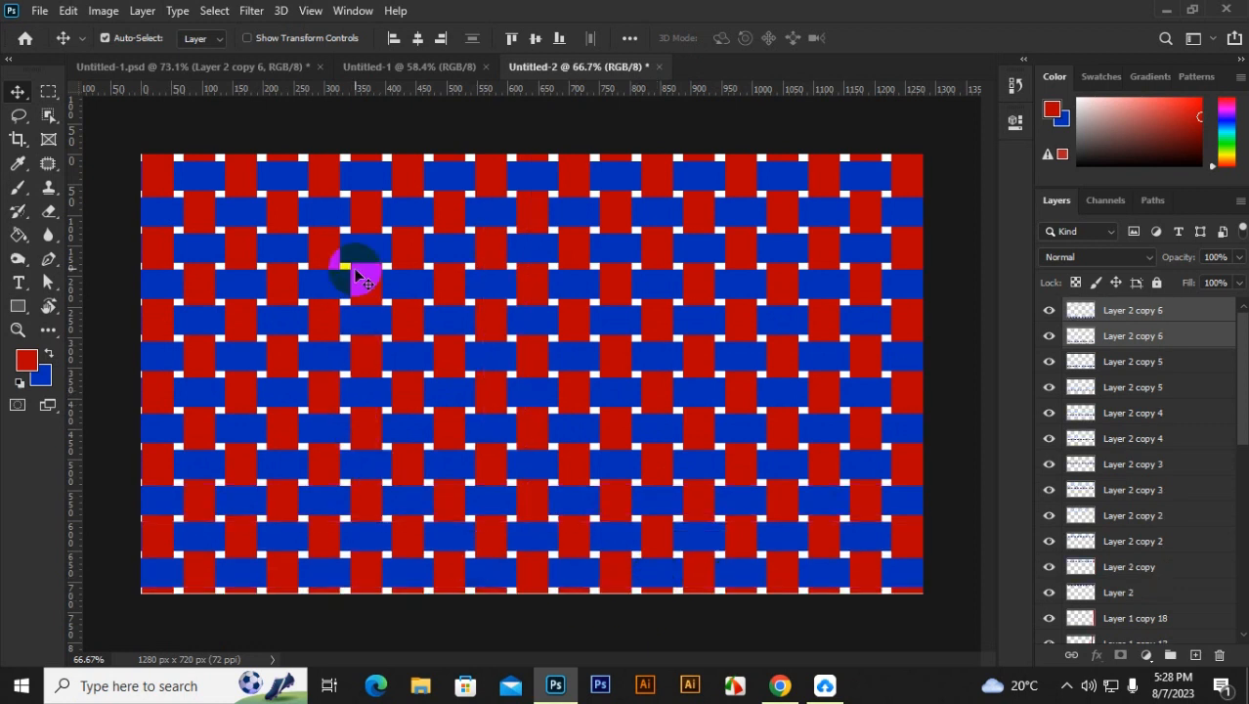